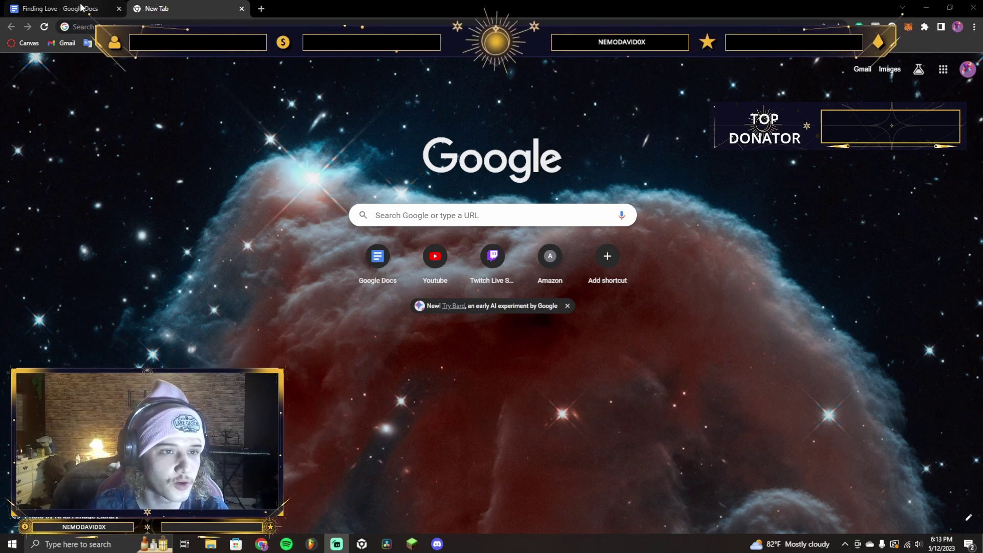
click(53, 4)
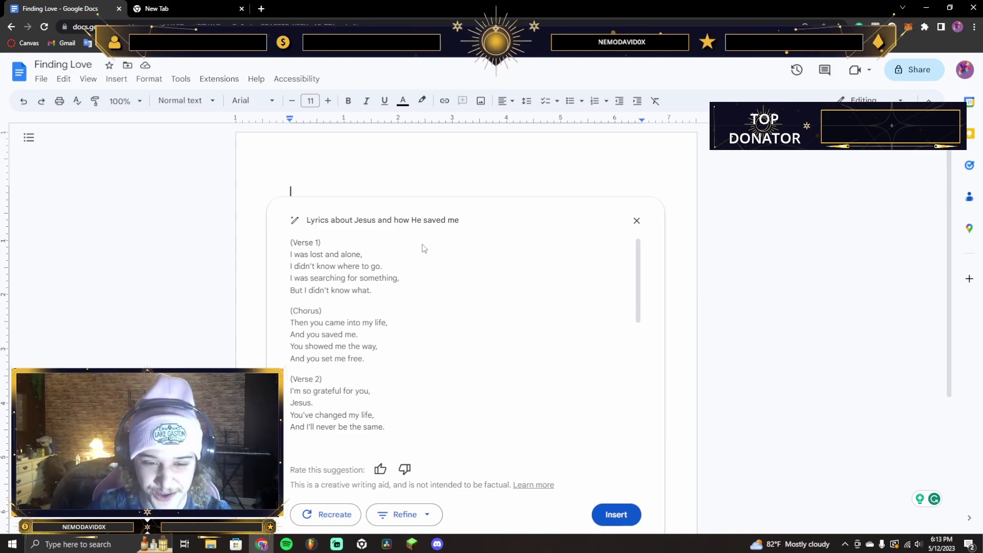
Discard the lyrics suggestion and start a Help me write prompt for an essay about German Shepards
key(Escape)
click(548, 328)
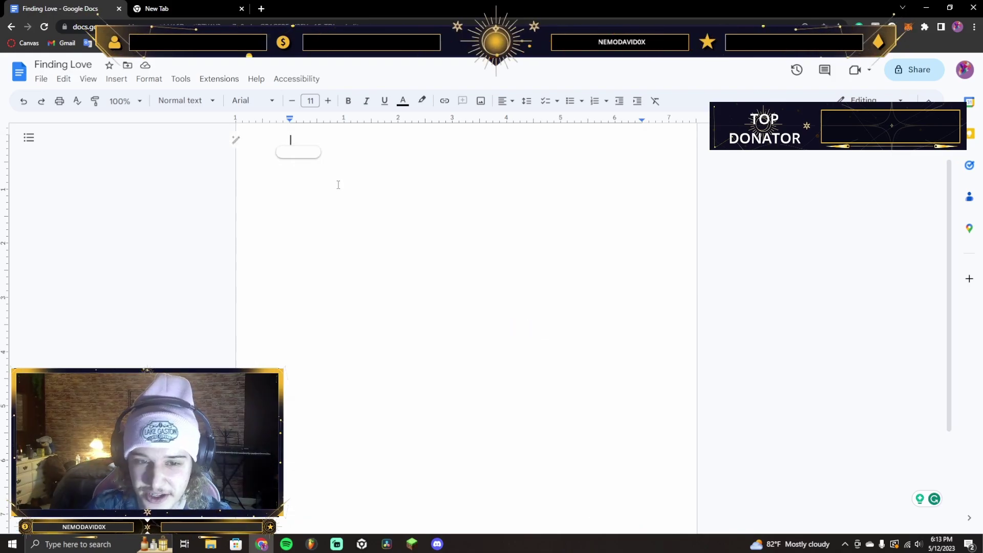
click(236, 140)
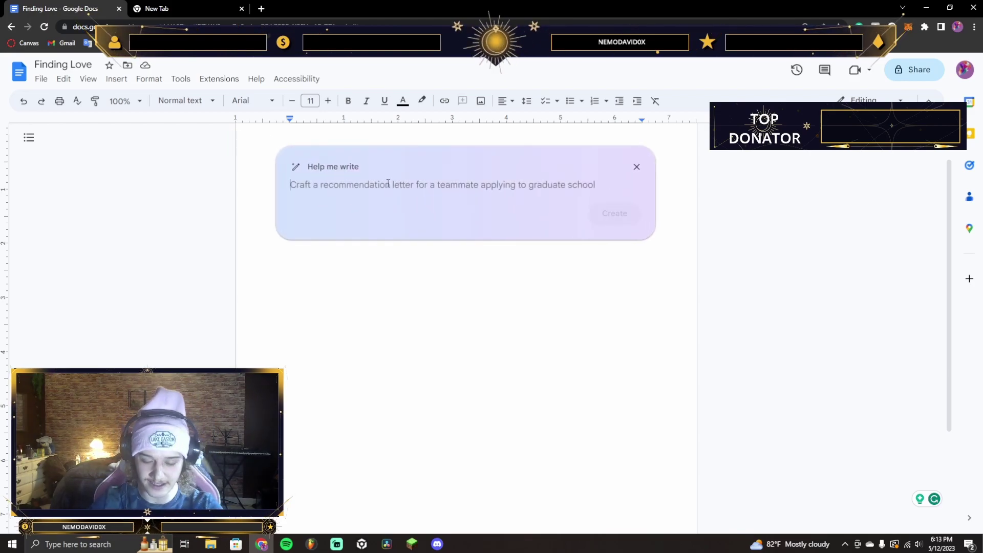
text(Wri)
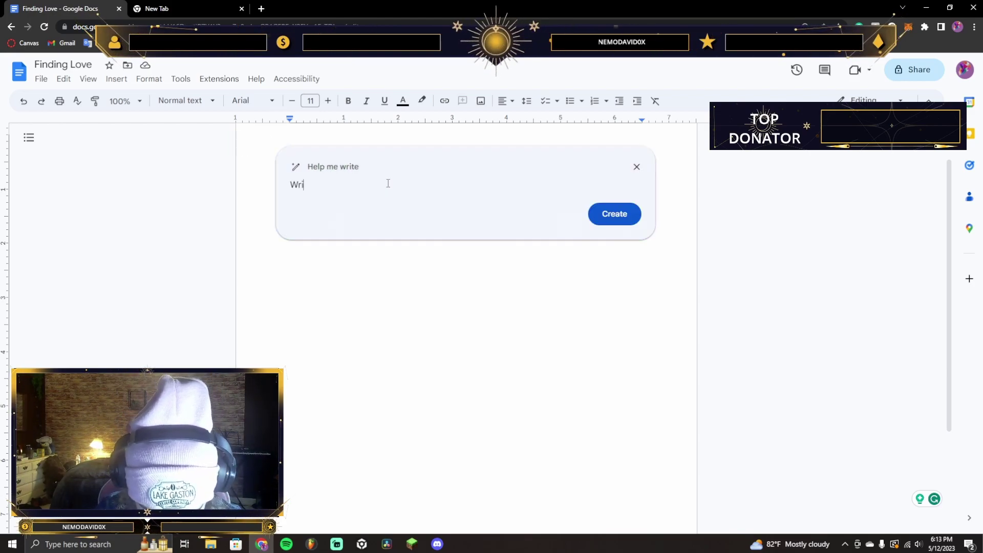
text(te an essay about Germ)
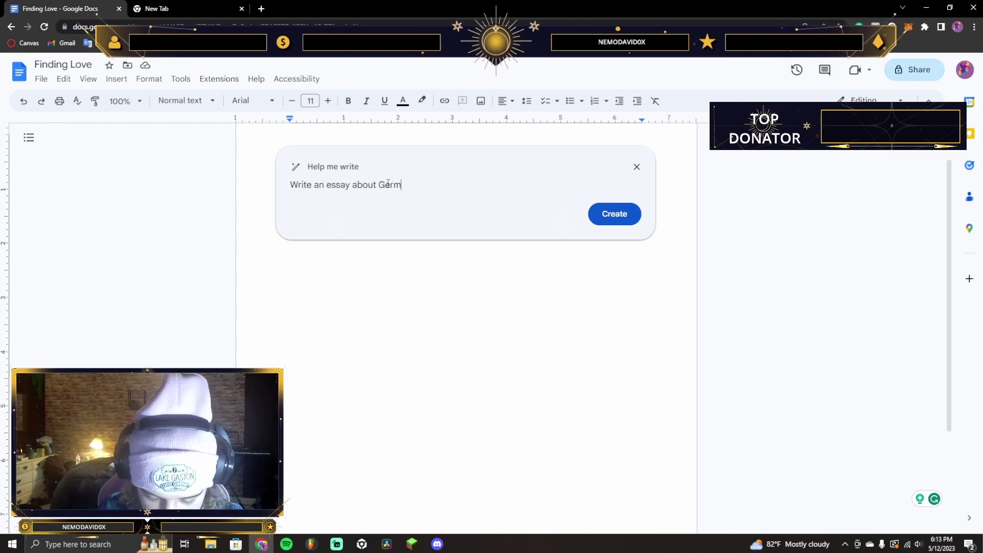
text(an Shepards)
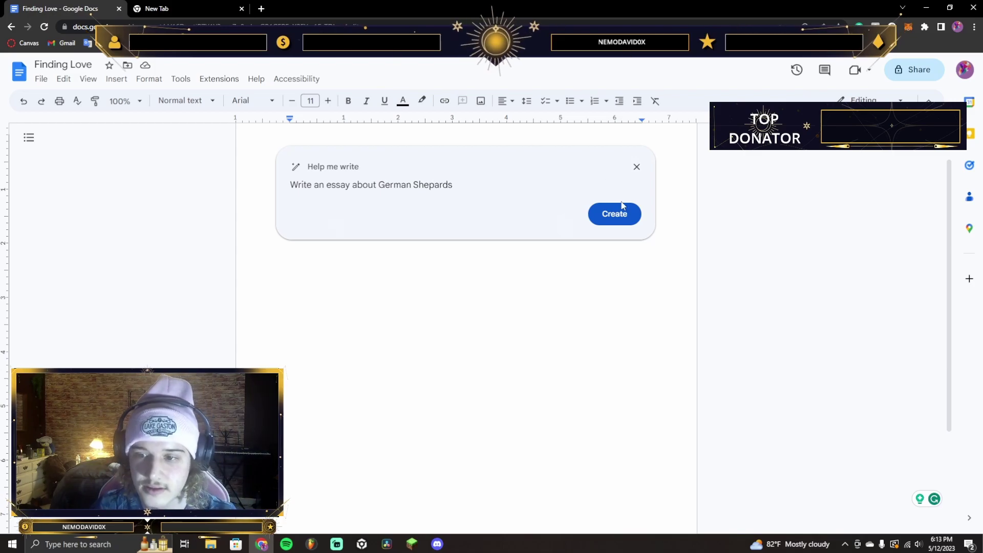
Generate the German Shepherd essay and read through its paragraphs and bulleted facts
click(617, 213)
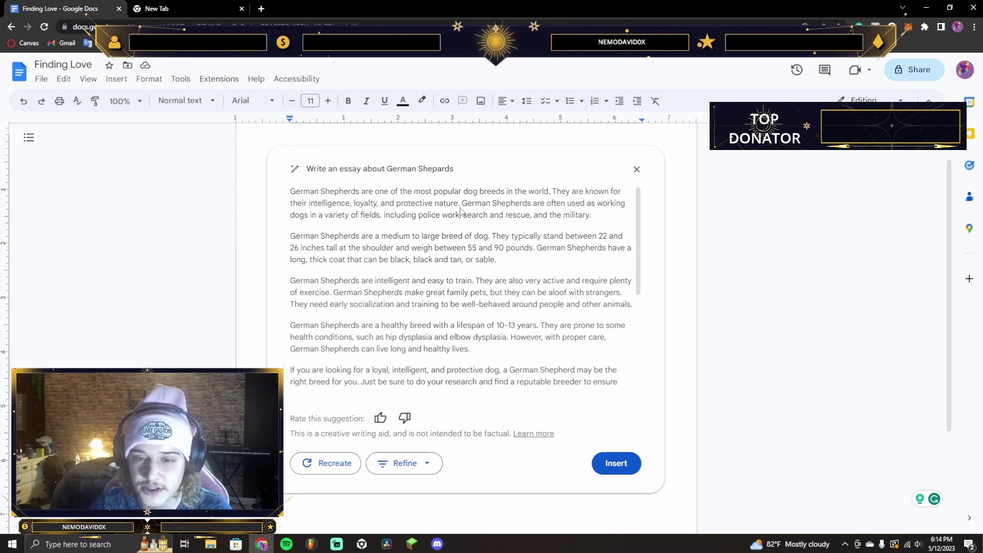
scroll(571, 215, down, 2)
scroll(573, 226, up, 2)
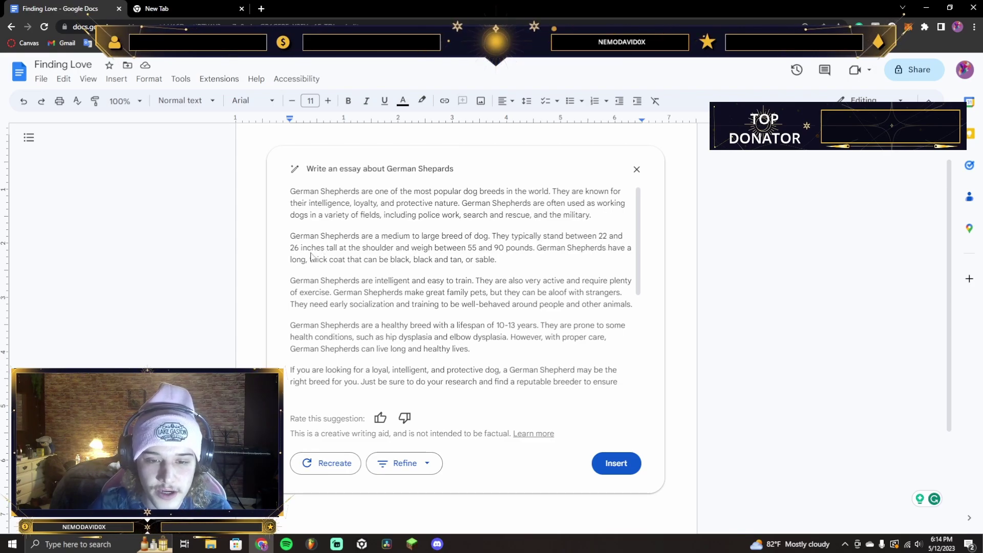
scroll(361, 254, down, 3)
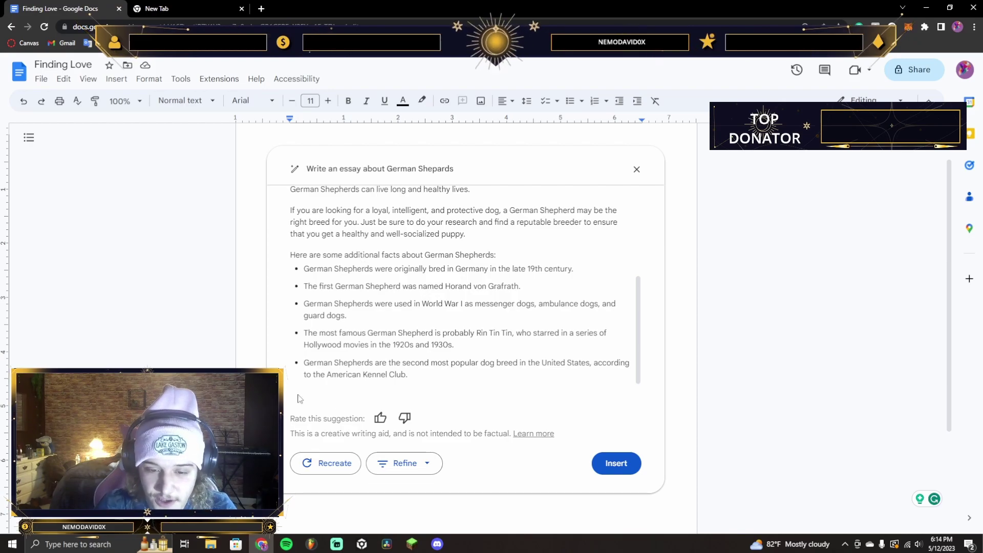
scroll(432, 319, up, 4)
scroll(432, 319, down, 6)
scroll(387, 234, up, 6)
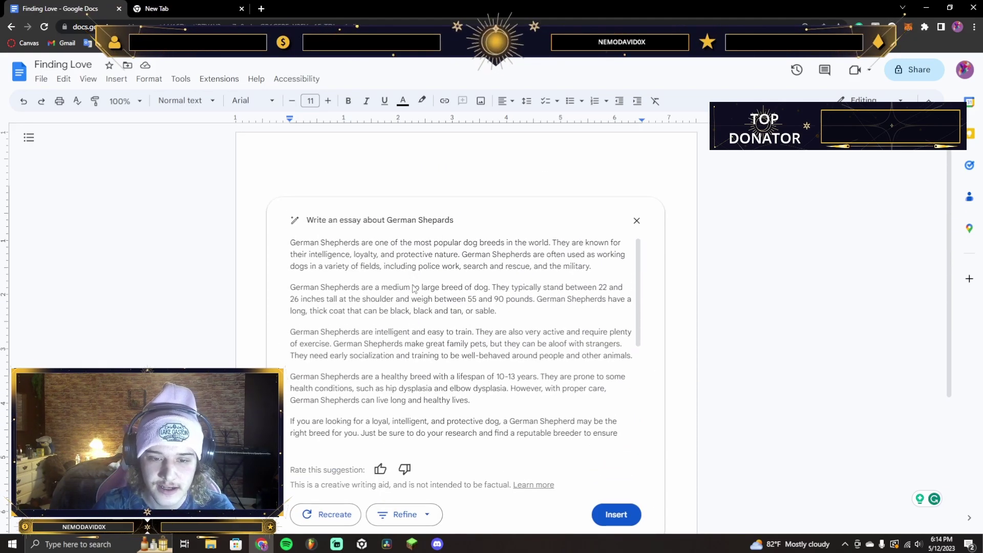
Discard the German Shepherd essay and type a prompt for an FL Studio mixing and mastering guide
click(637, 220)
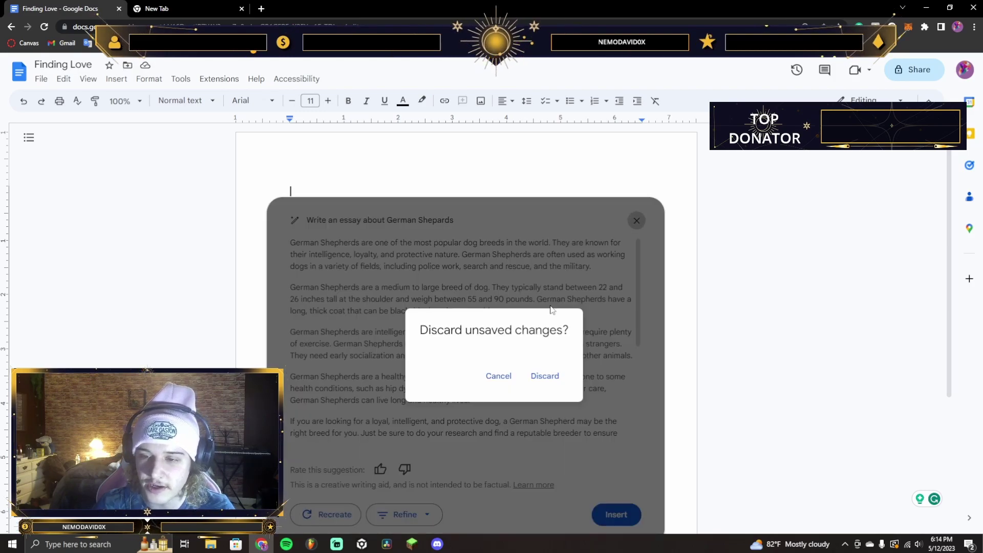
click(544, 376)
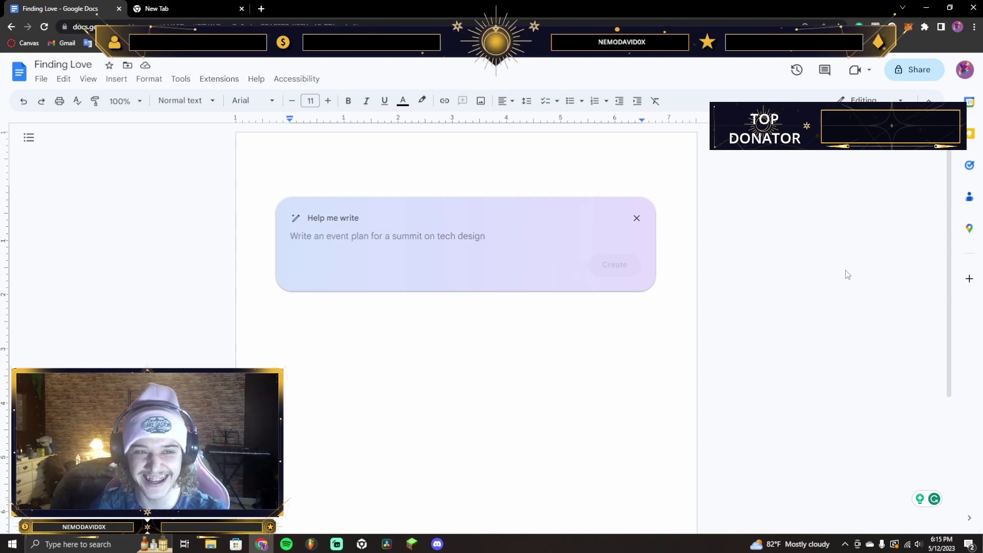
text(Write a gu)
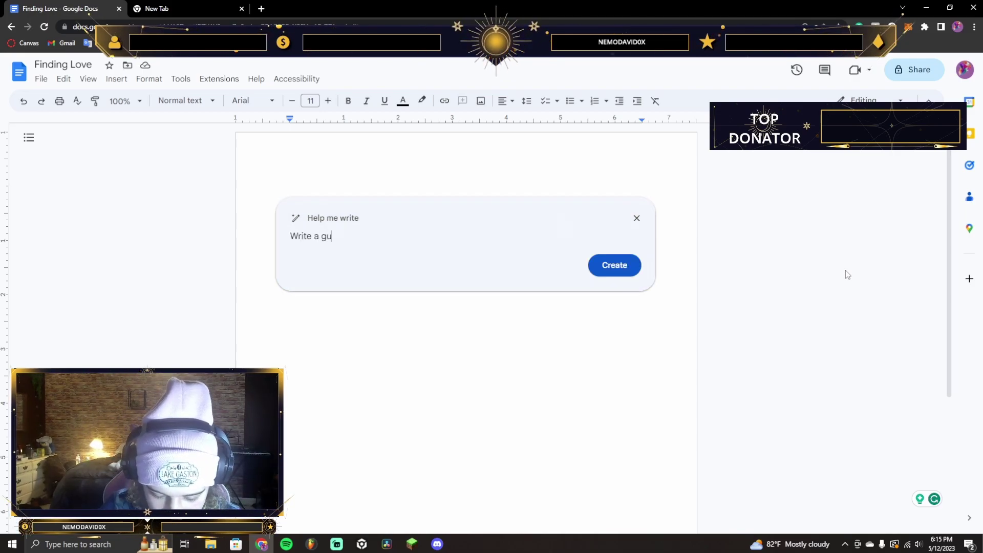
text(ide on how to )
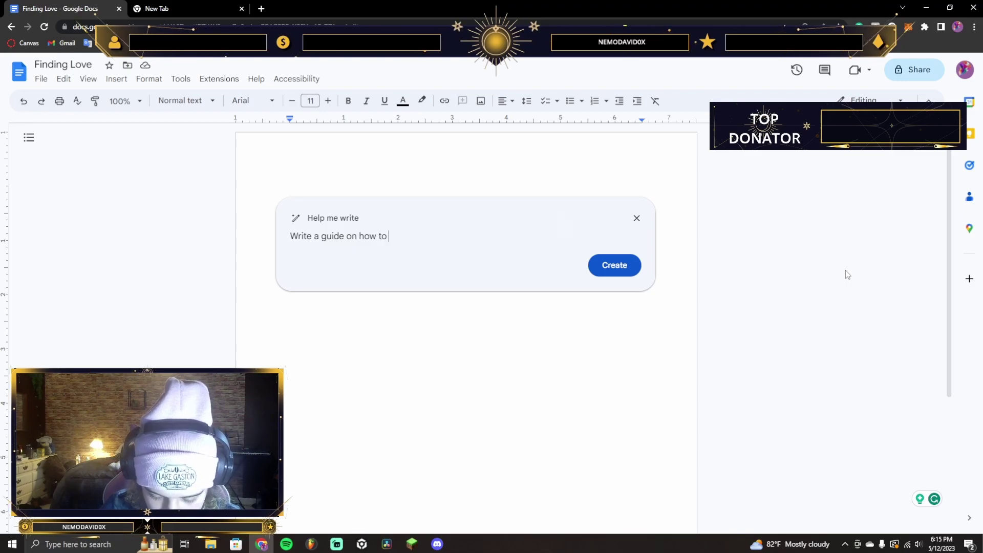
text(mix and master on FL Studio 20)
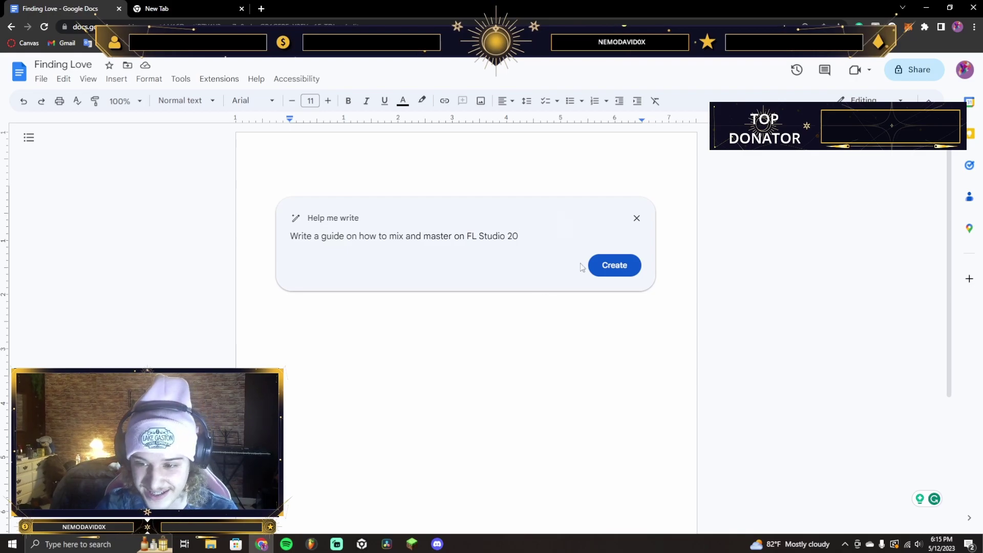
Generate the FL Studio 20 mixing and mastering guide, read it through, and close it
click(615, 265)
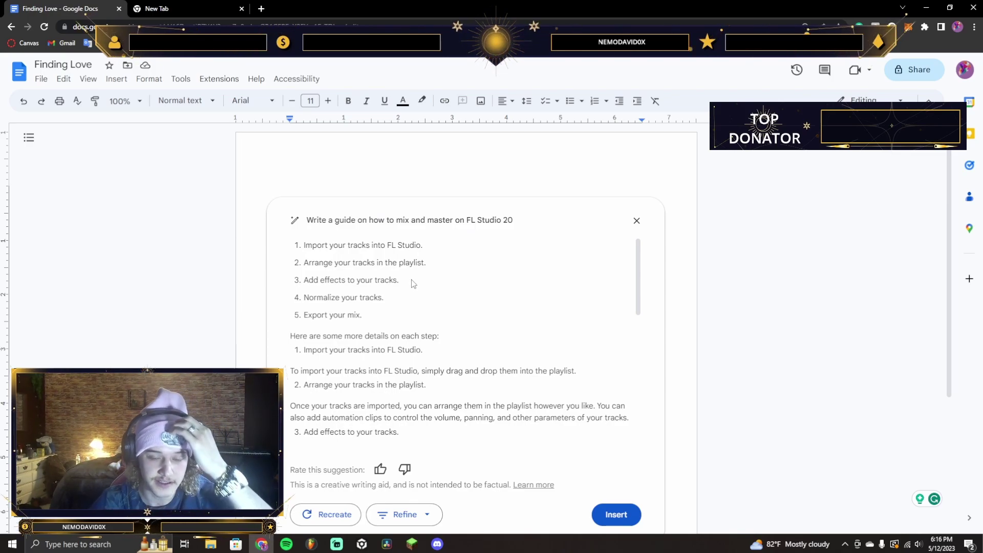
scroll(408, 300, down, 1)
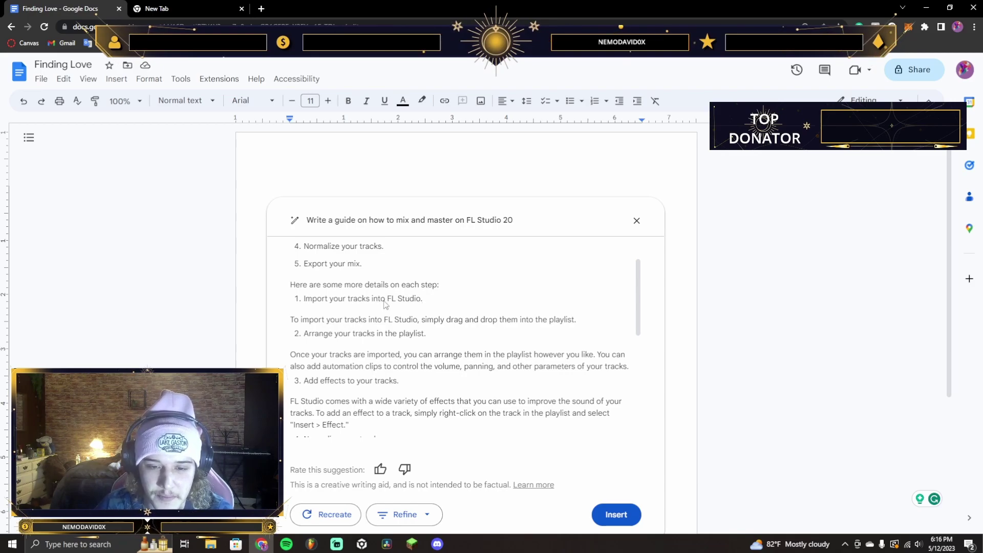
scroll(310, 314, down, 1)
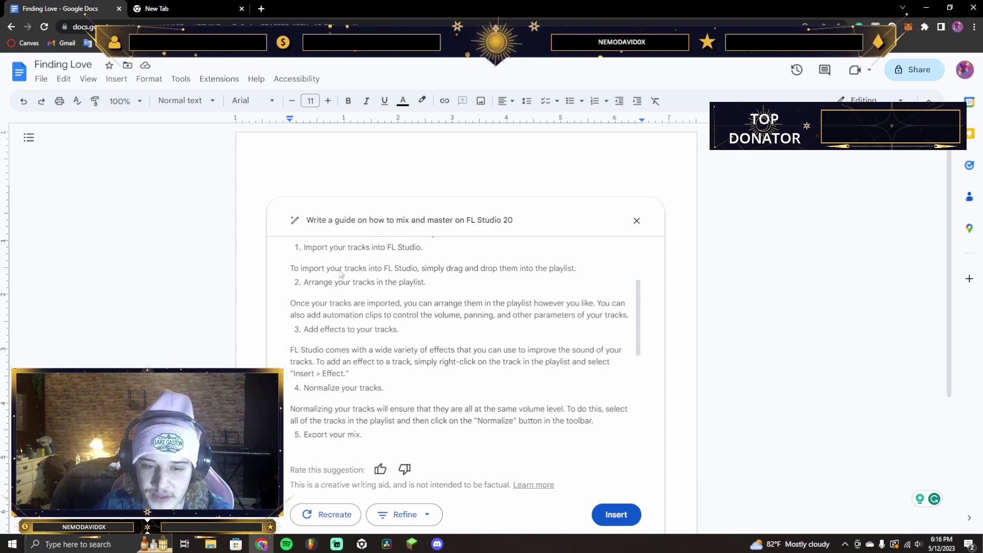
scroll(346, 302, down, 2)
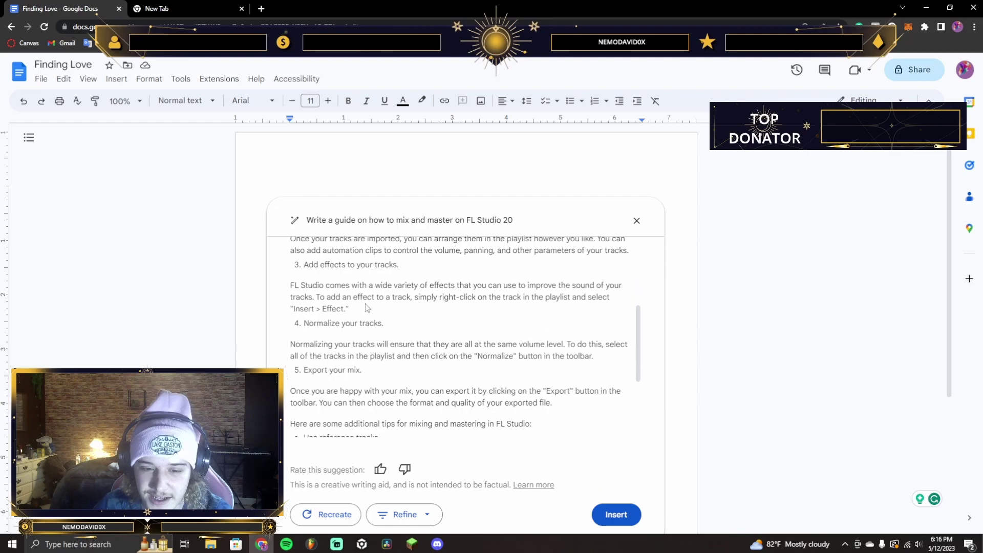
scroll(380, 288, down, 2)
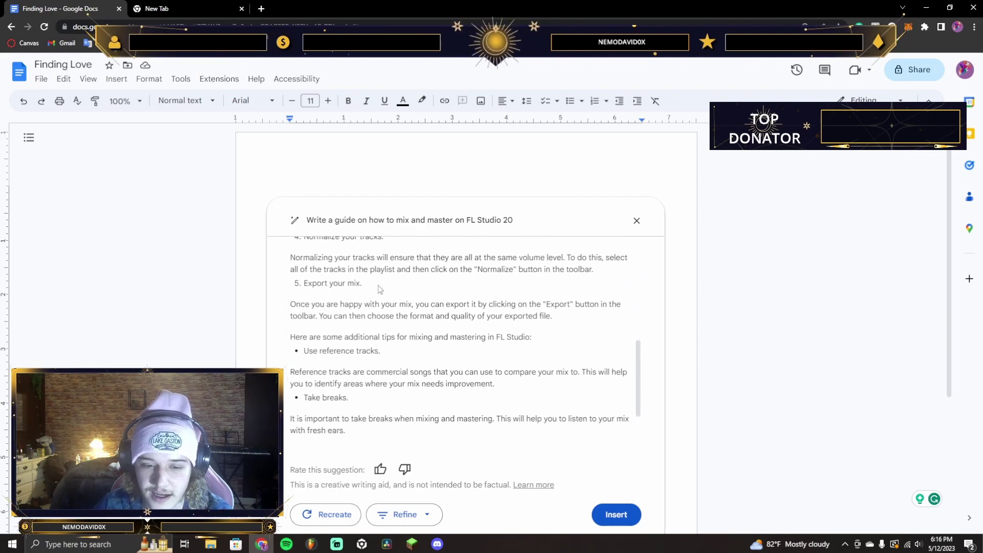
scroll(415, 269, down, 3)
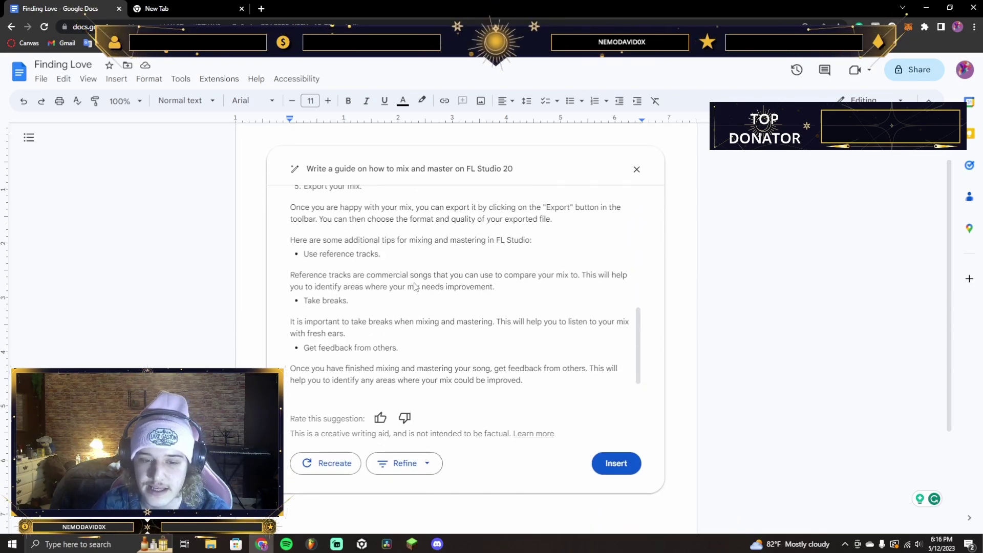
scroll(429, 256, up, 3)
scroll(429, 256, up, 5)
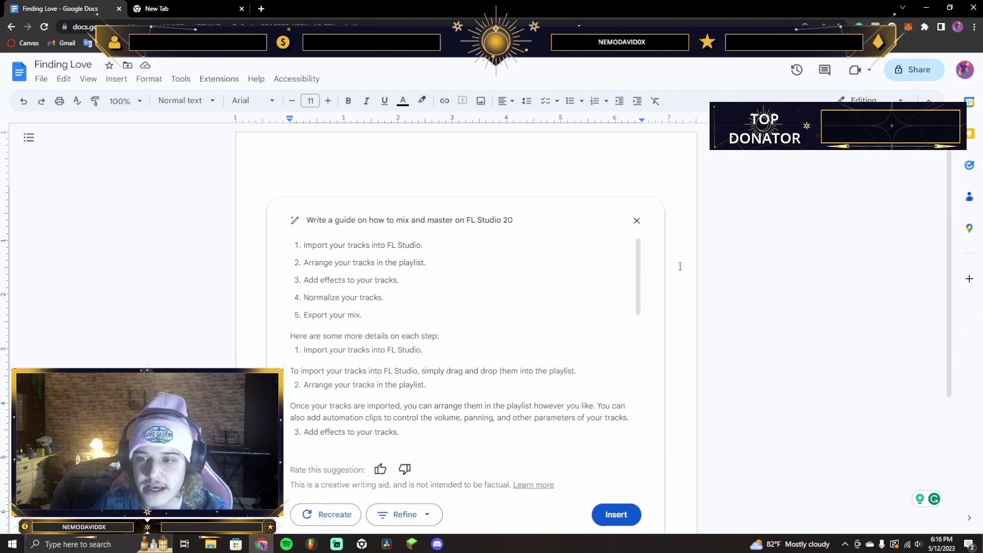
click(637, 220)
Discard the FL Studio guide and submit a new prompt asking for an essay on Martin Garrix
click(545, 376)
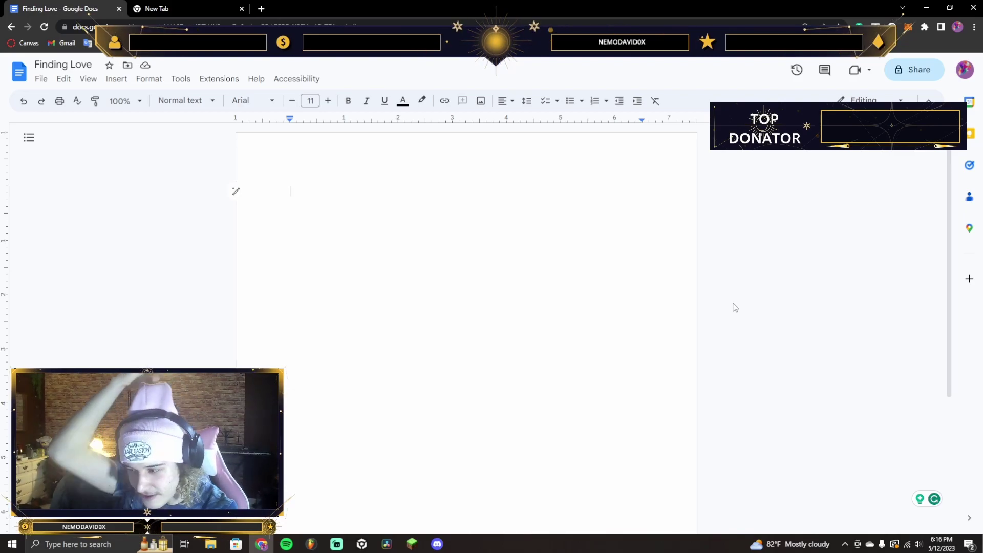
click(235, 191)
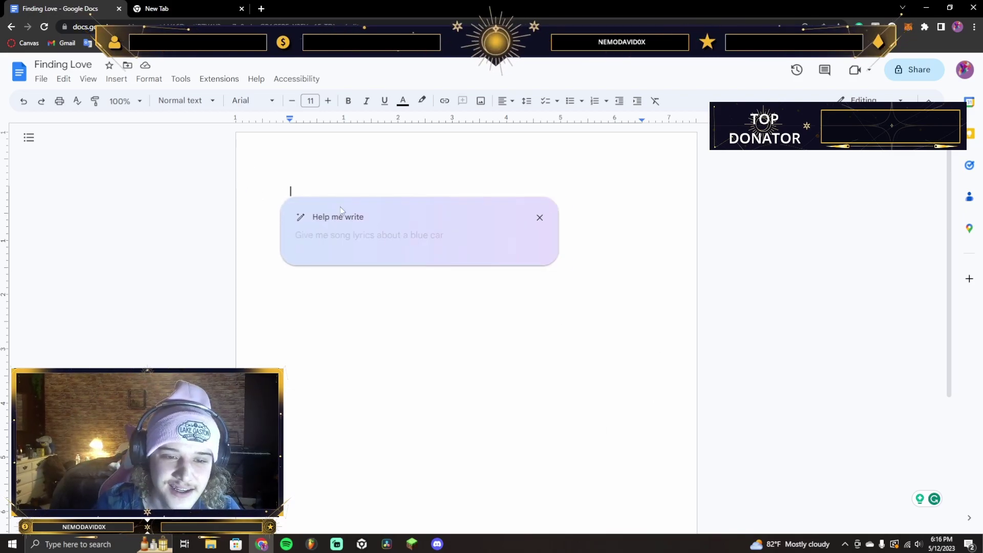
text(W)
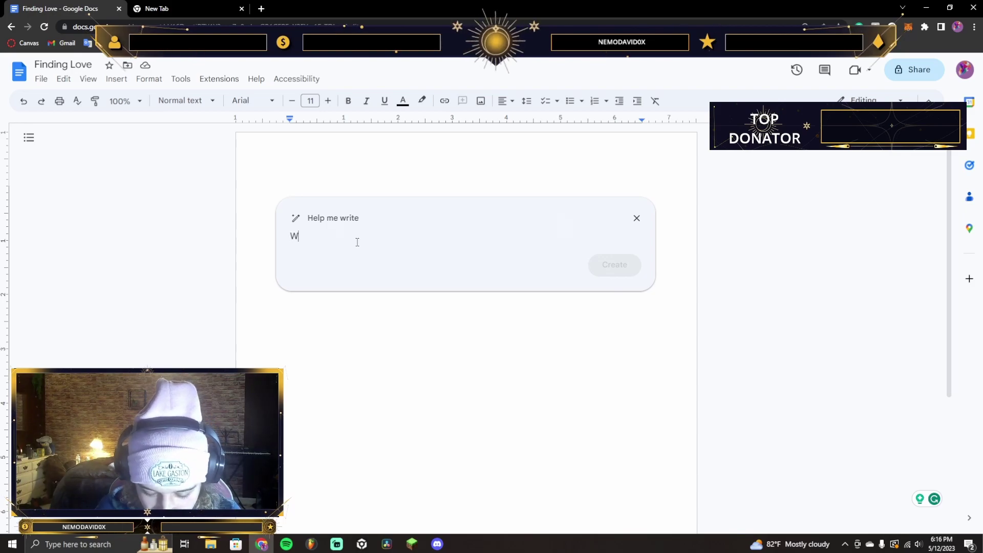
text(rite an ES)
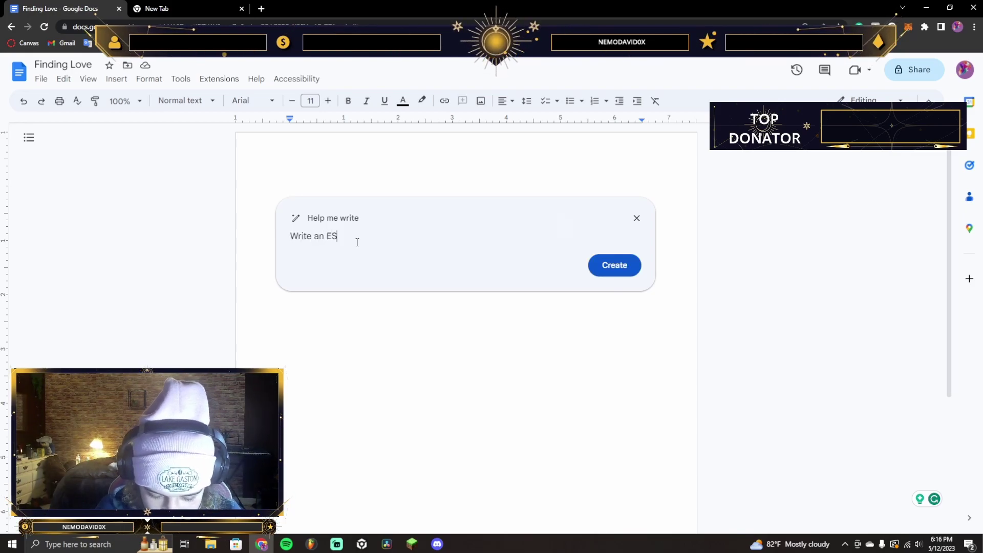
key(BackSpace)
text(ssay on Martin L)
key(Return)
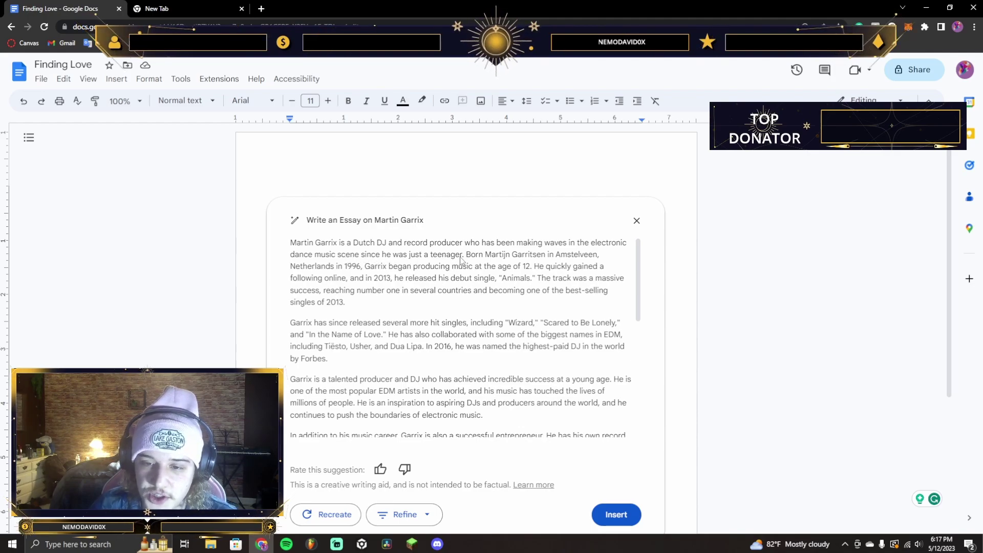
Read the Martin Garrix essay down to its achievements list and closing summary line
scroll(364, 251, down, 2)
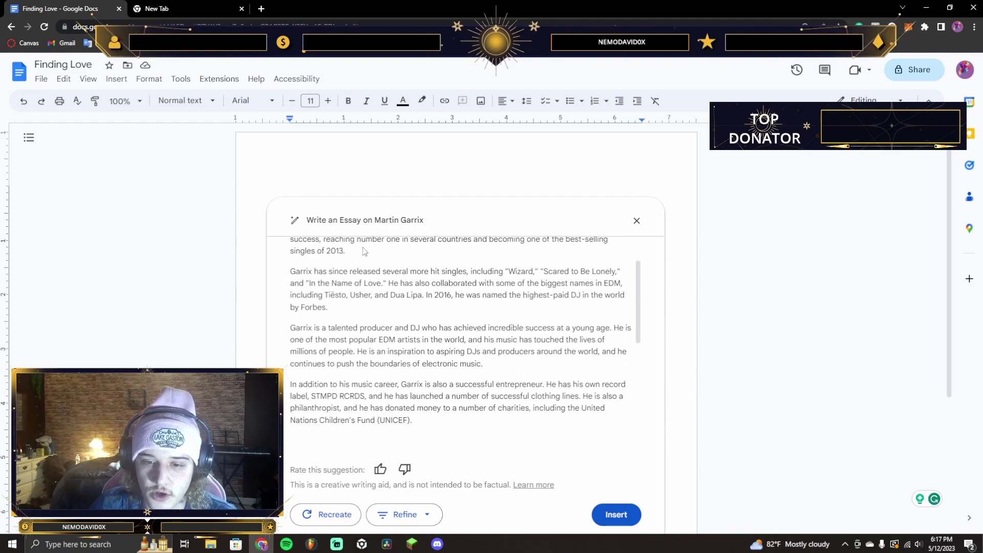
scroll(393, 252, up, 2)
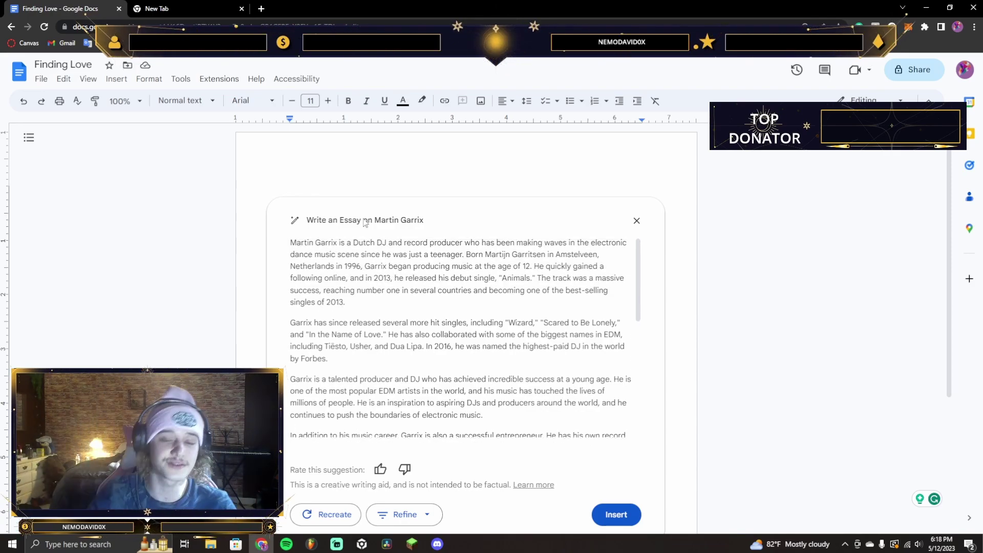
drag(500, 280, 515, 283)
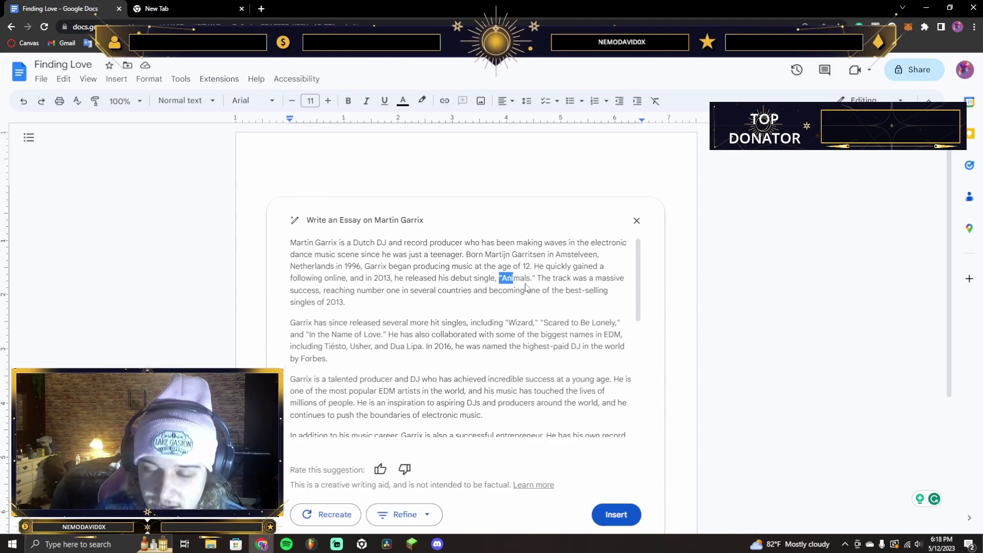
click(528, 289)
scroll(477, 301, down, 3)
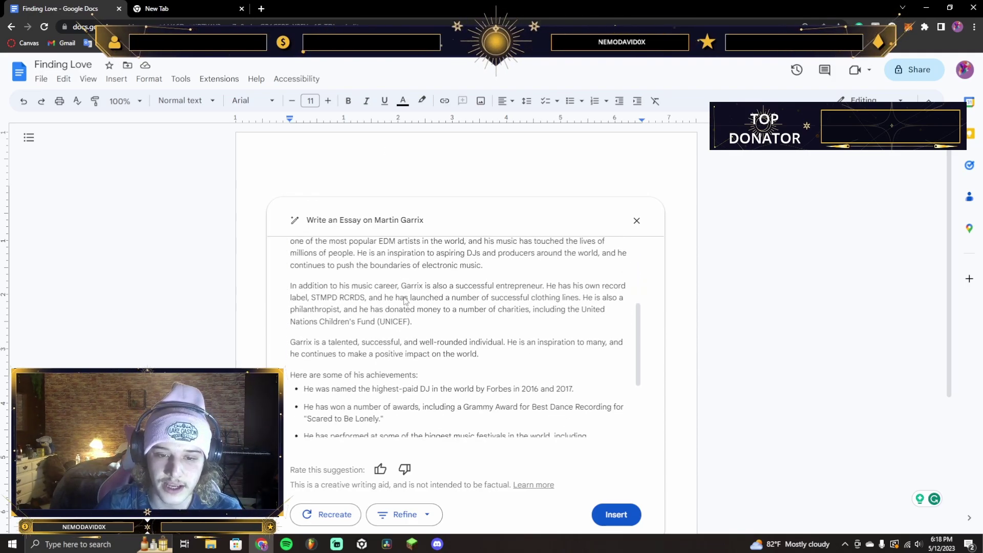
scroll(404, 301, down, 2)
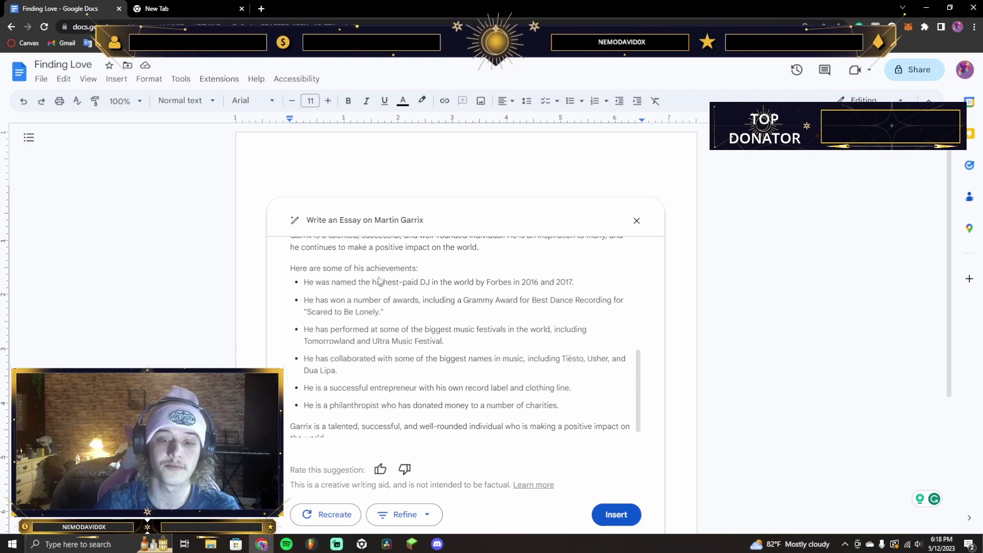
scroll(406, 280, down, 1)
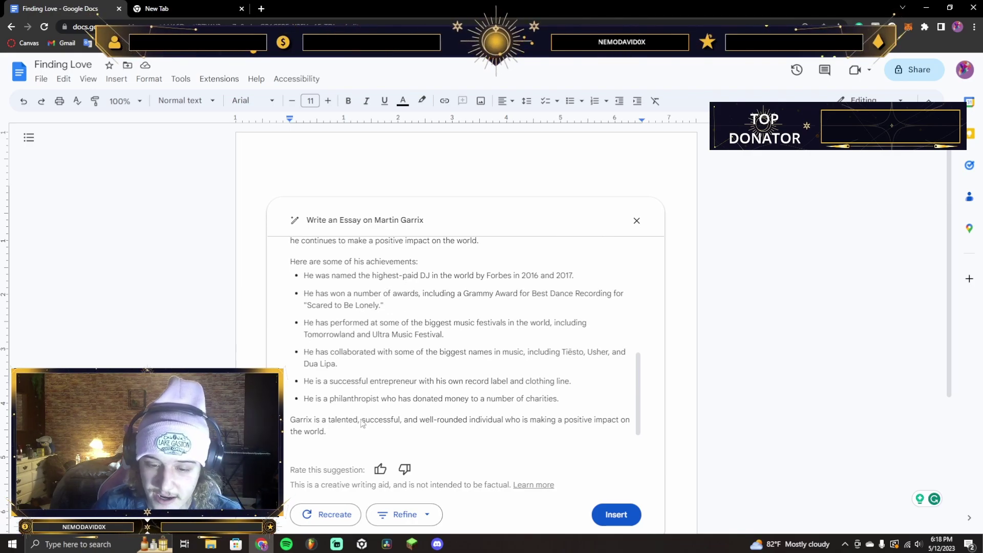
Close the Martin Garrix essay, request an essay about a private person, and close the refusal
click(636, 220)
click(235, 191)
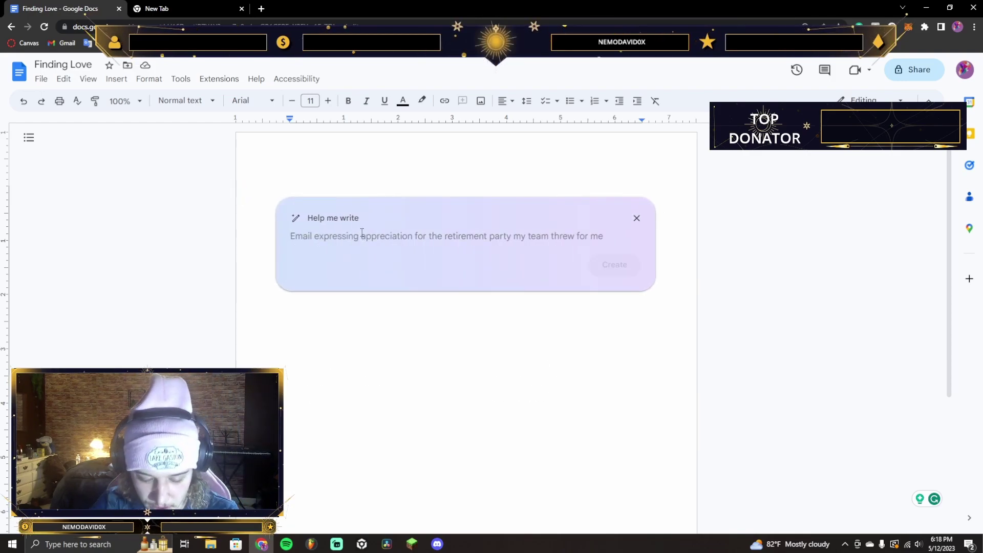
text(Write an)
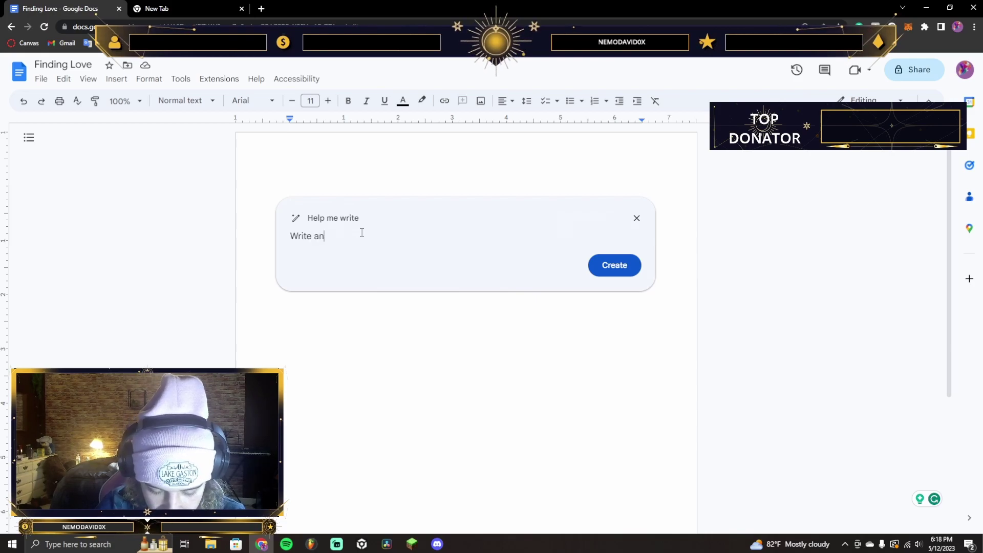
text( Essay o)
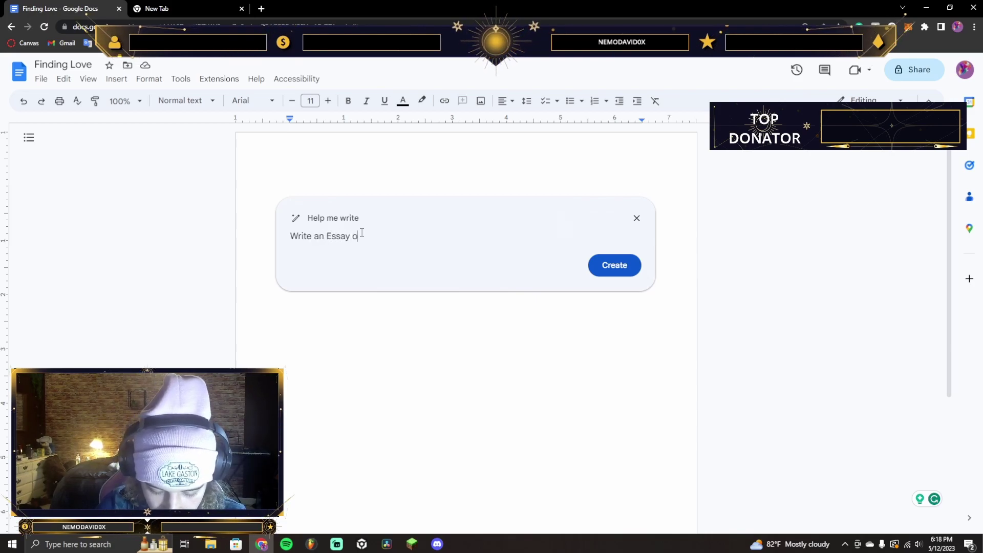
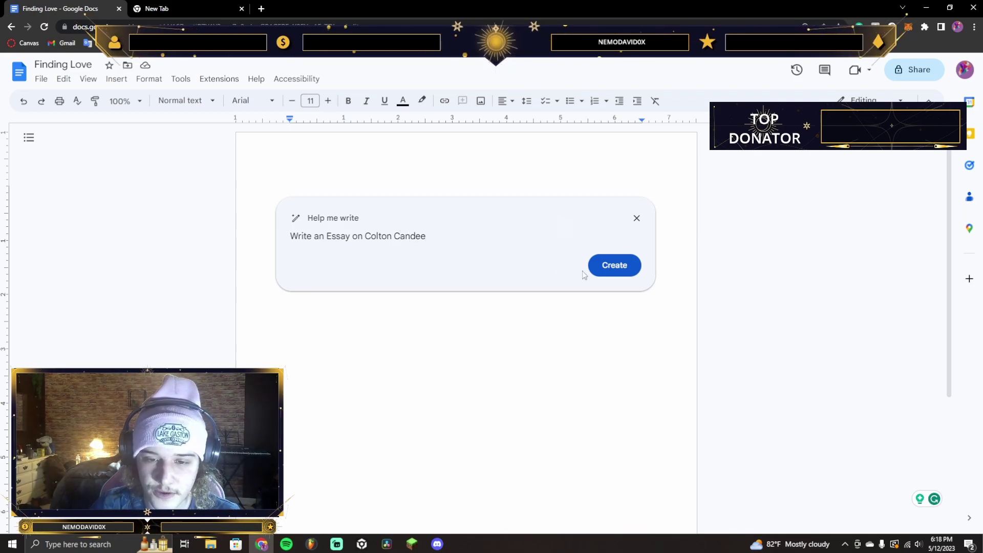
click(615, 266)
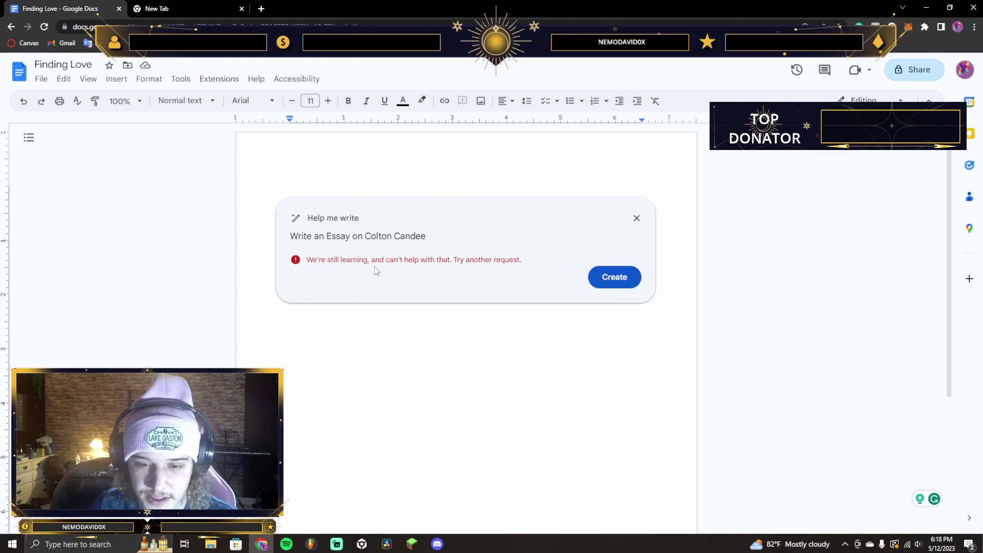
click(636, 218)
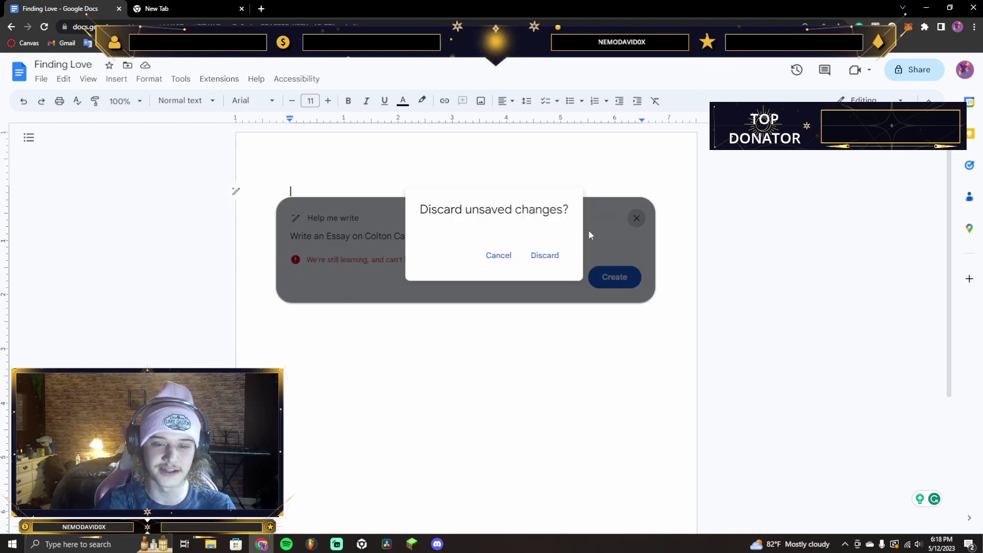
Generate a text telling a girlfriend how beautiful she is, then discard that suggestion
click(545, 255)
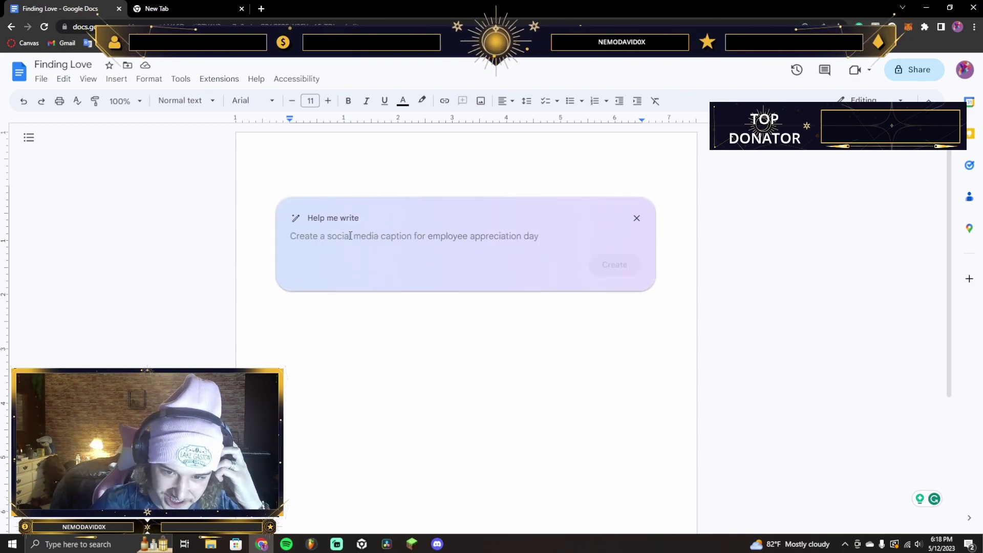
text(Wr)
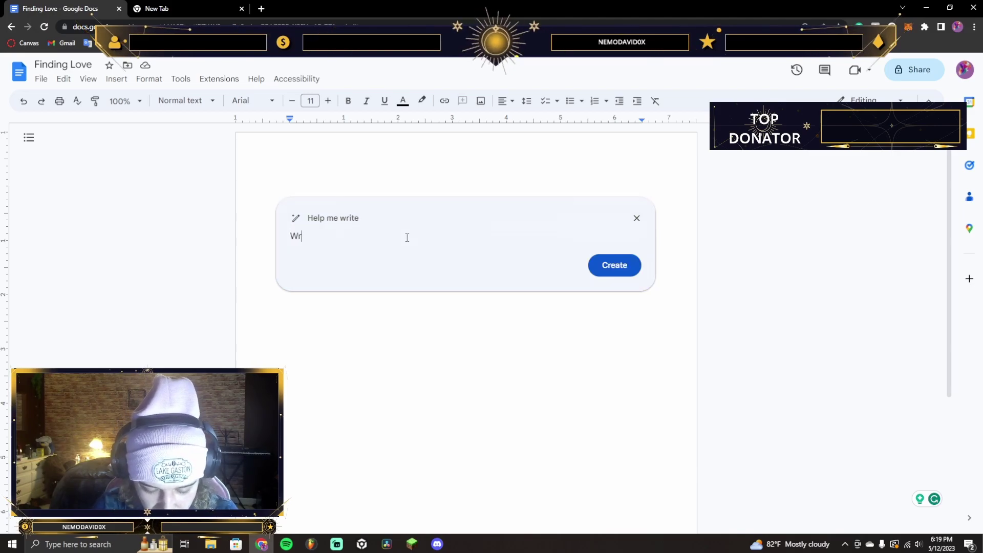
text(ite a text to my girlfriend for)
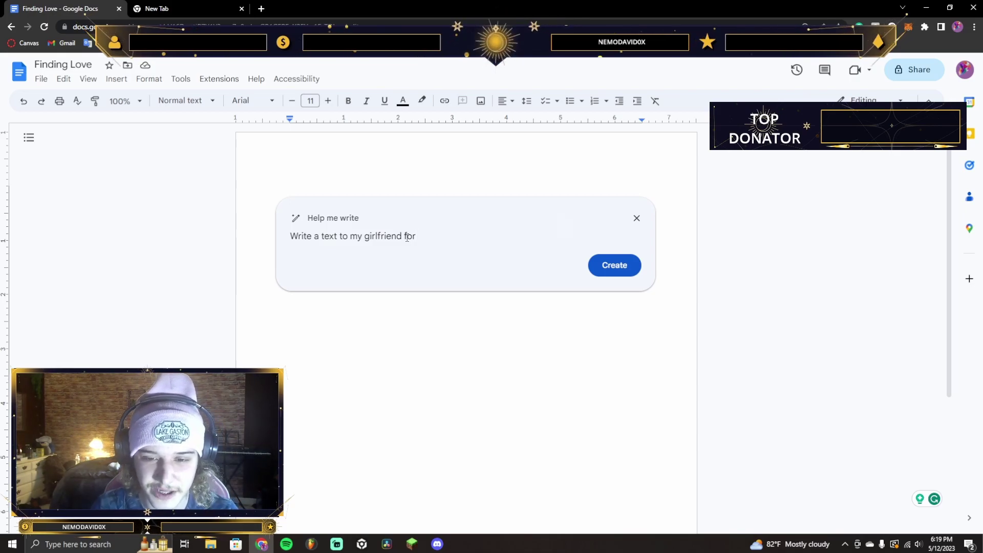
key(BackSpace)
key(BackSpace)
key(BackSpace)
key(BackSpace)
text(saying something about how beautiful she is)
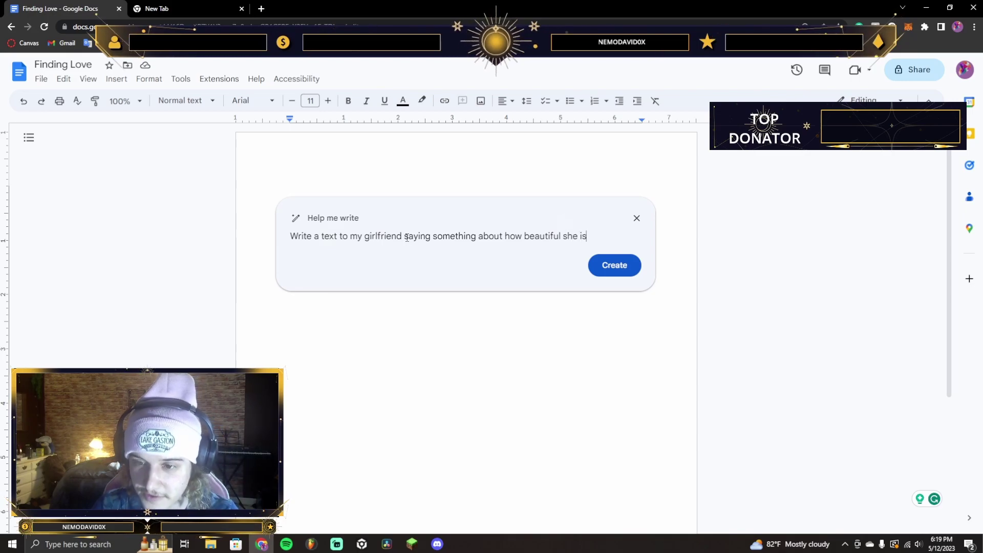
click(615, 266)
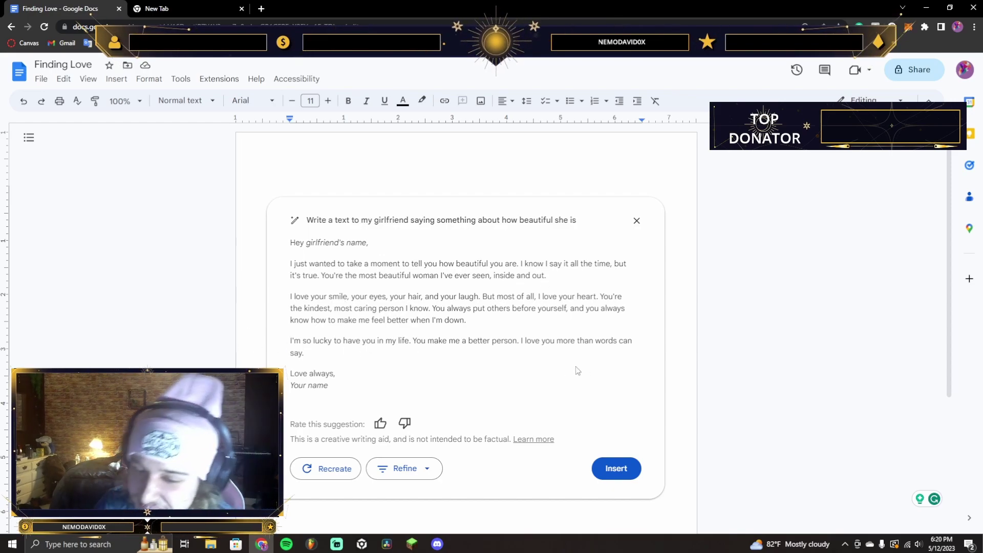
click(637, 221)
click(550, 353)
Enter the prompt 'Write me YouTube short idea's to promote my music' in a fresh Help me write box
click(236, 191)
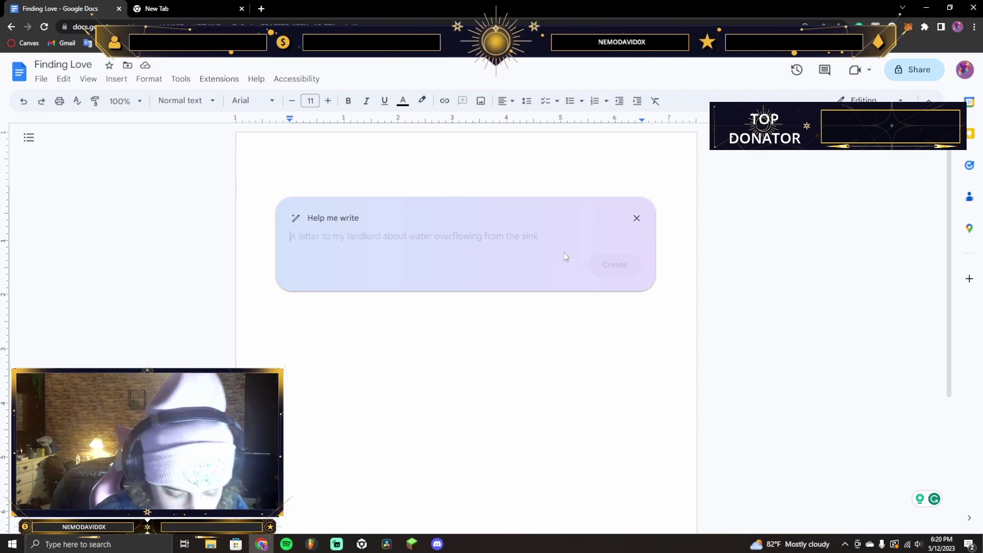
text(Write me a ma)
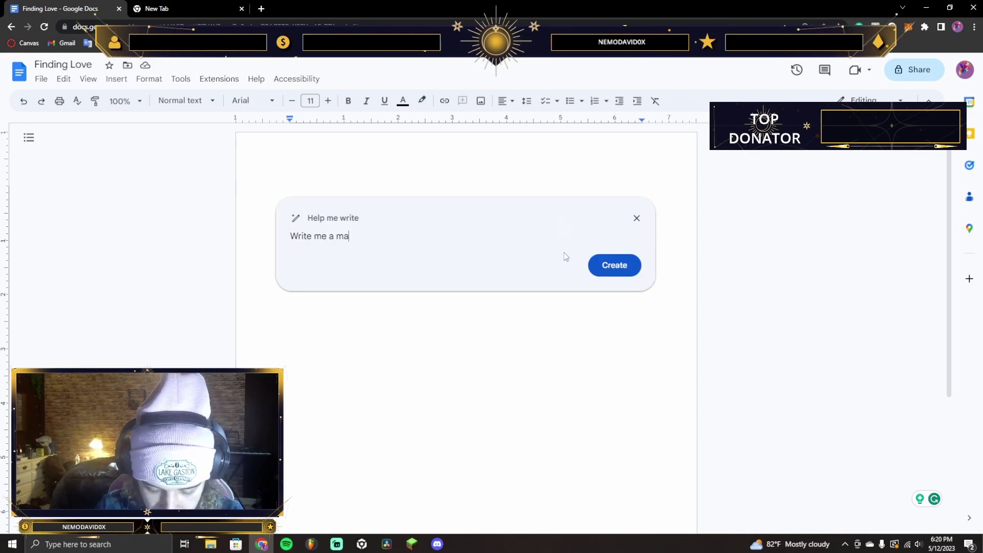
text(rketing)
key(BackSpace)
key(BackSpace)
key(BackSpace)
key(BackSpace)
key(BackSpace)
key(BackSpace)
key(BackSpace)
key(BackSpace)
key(BackSpace)
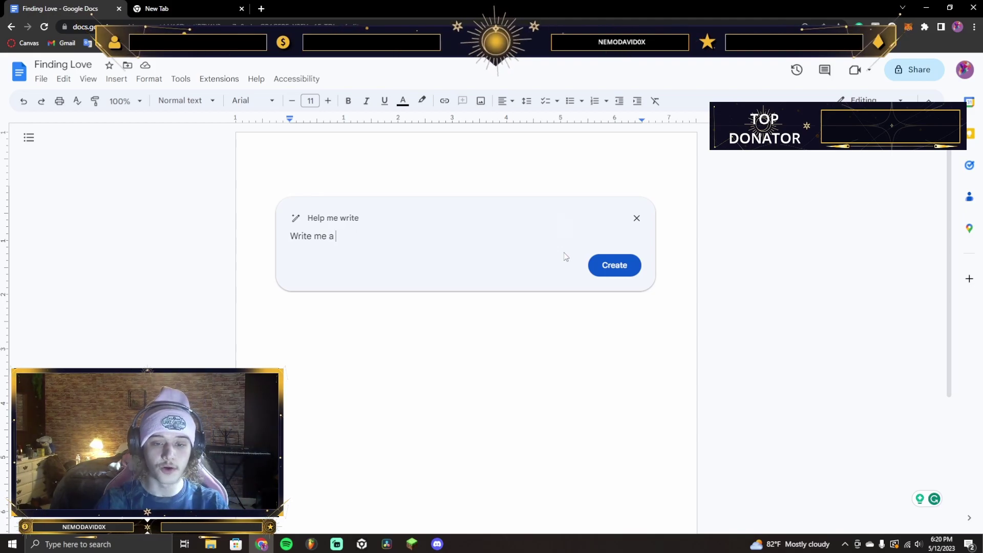
text(YouTube )
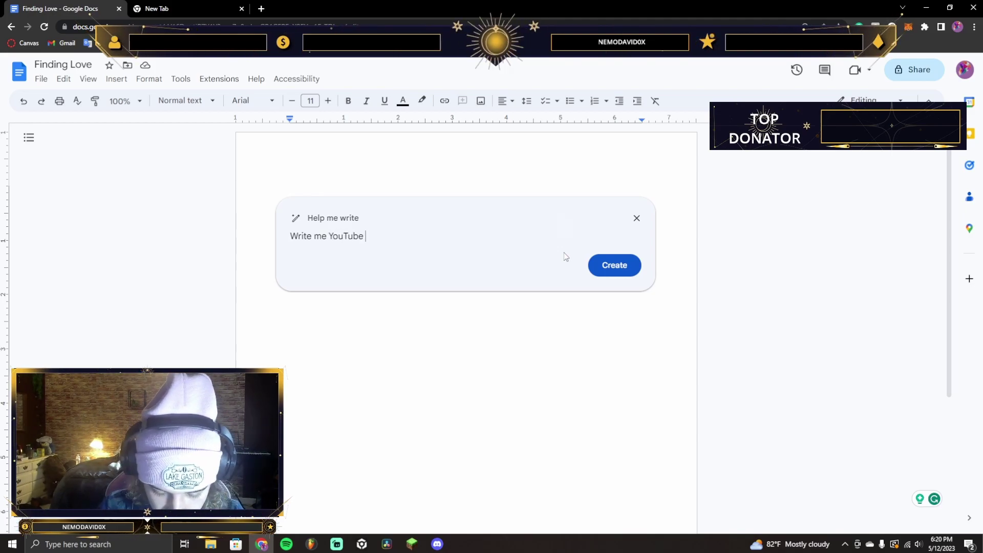
text(short idea's for my m)
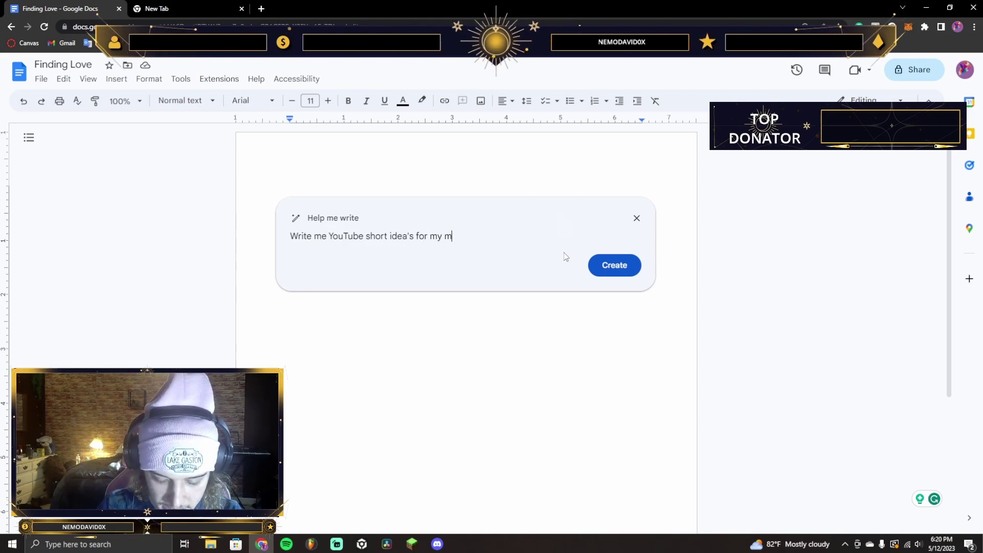
key(BackSpace)
key(BackSpace)
key(BackSpace)
key(BackSpace)
key(BackSpace)
key(BackSpace)
key(BackSpace)
key(BackSpace)
text(to promote my mu)
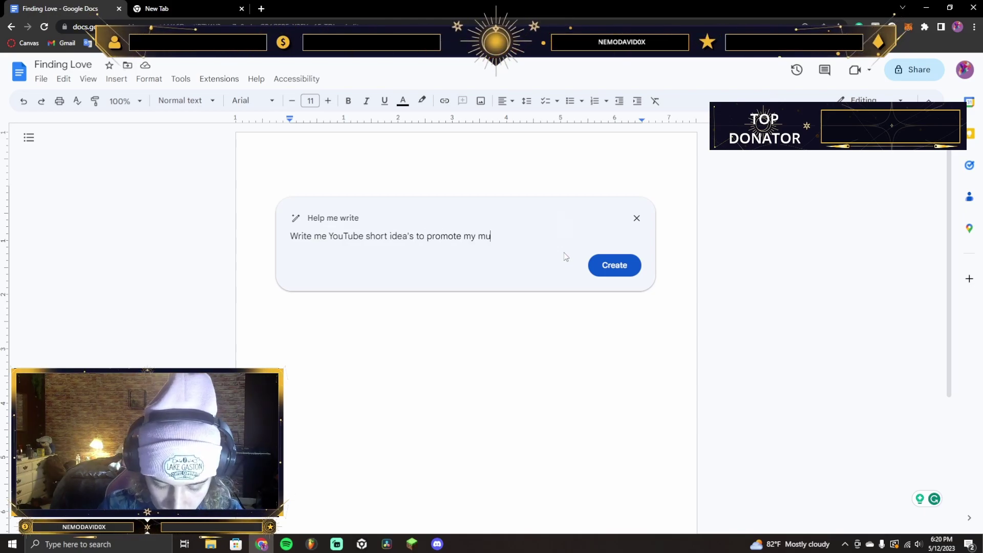
text(sic)
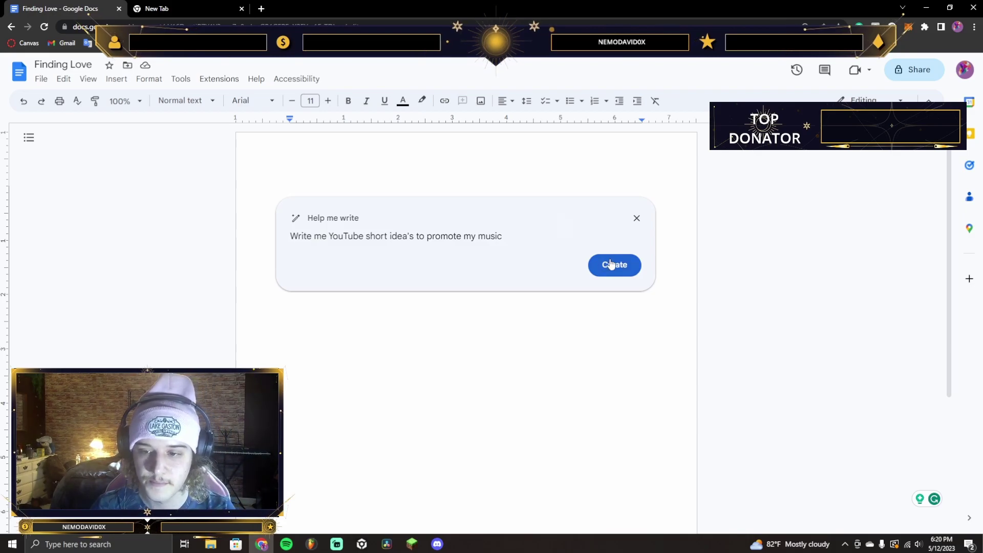
Generate ten YouTube Short ideas for promoting music and scroll back up the list
click(608, 265)
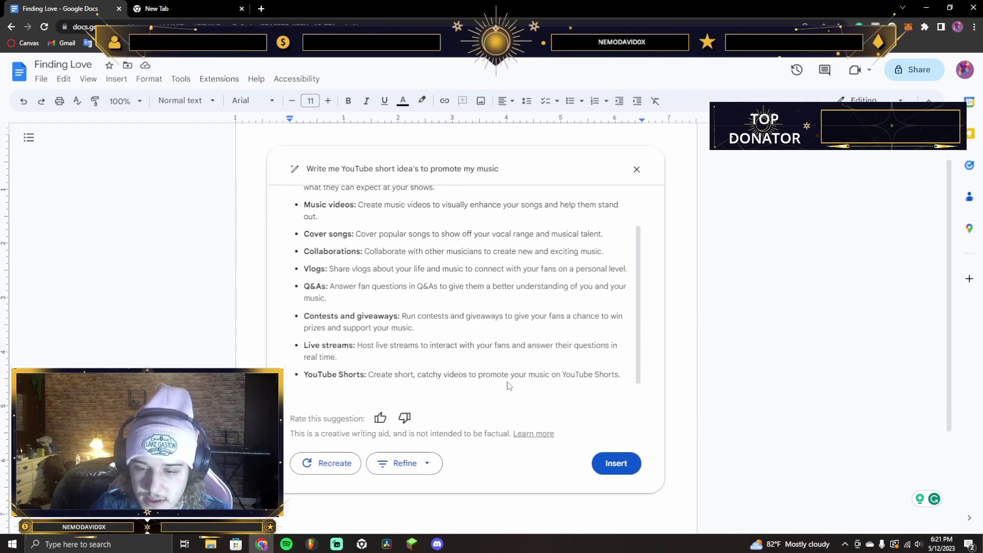
scroll(573, 279, up, 1)
scroll(676, 231, up, 1)
Discard the YouTube ideas draft and request a marketing campaign on how Glory is the best song ever
click(636, 221)
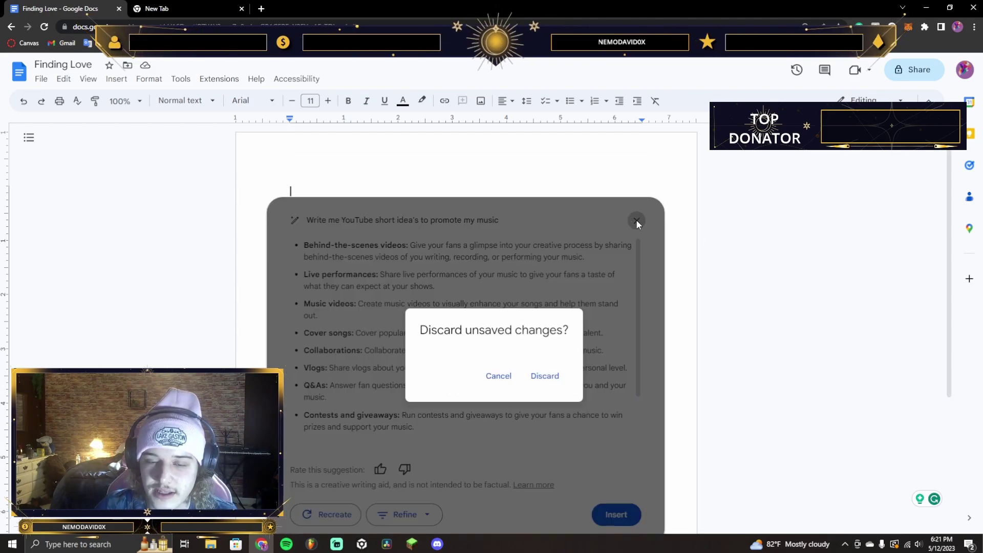
click(545, 376)
click(228, 192)
text(Write)
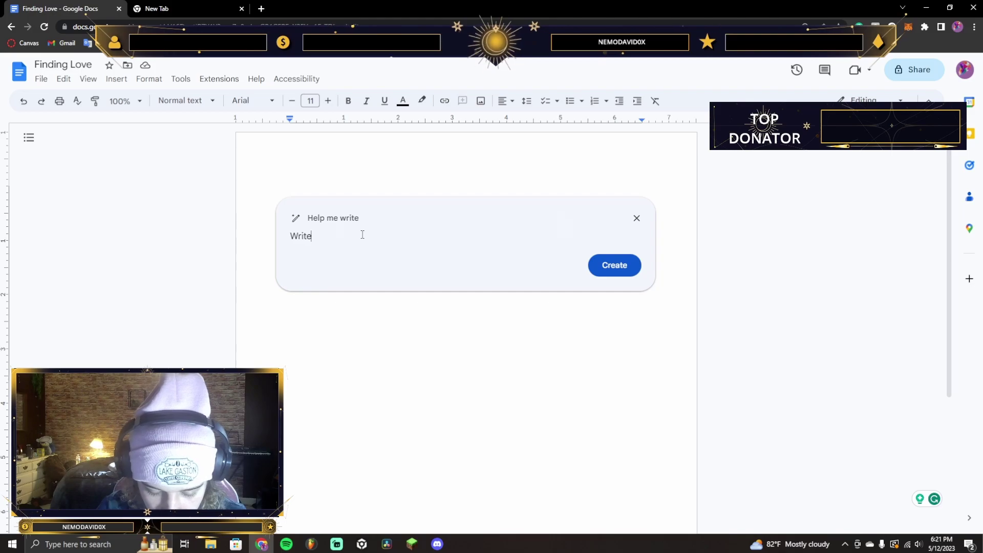
key(BackSpace)
key(BackSpace)
key(BackSpace)
text(Ma)
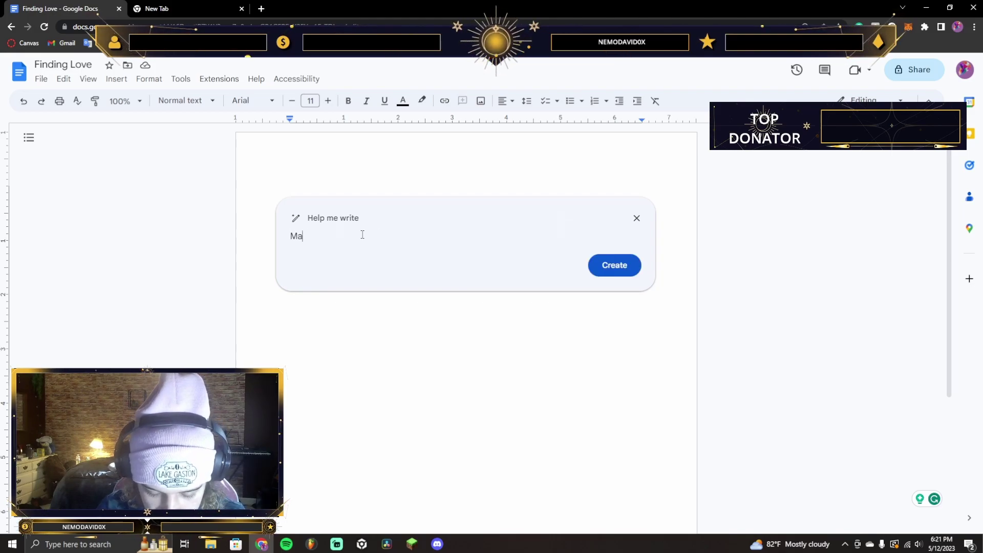
text(rketing Campaign on ho)
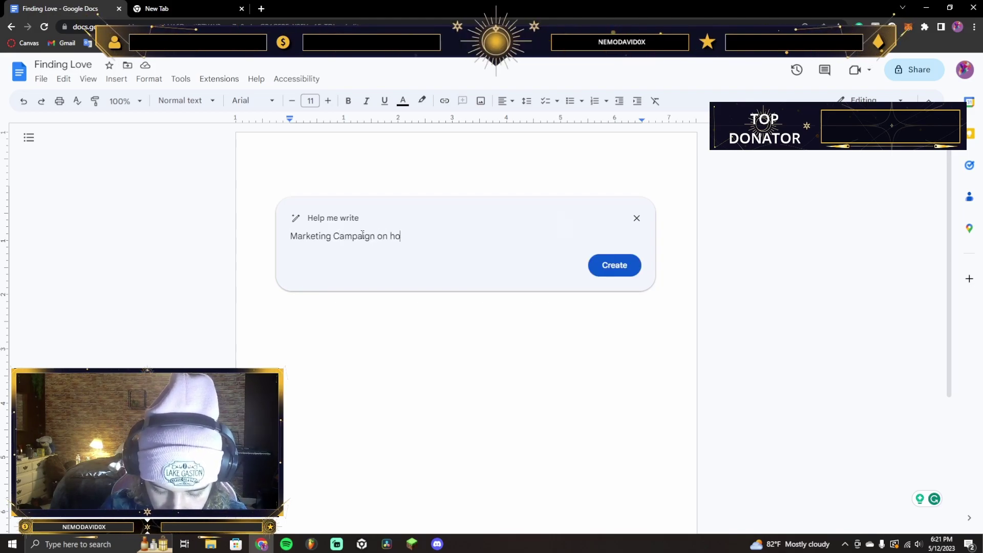
text(w Glory is th)
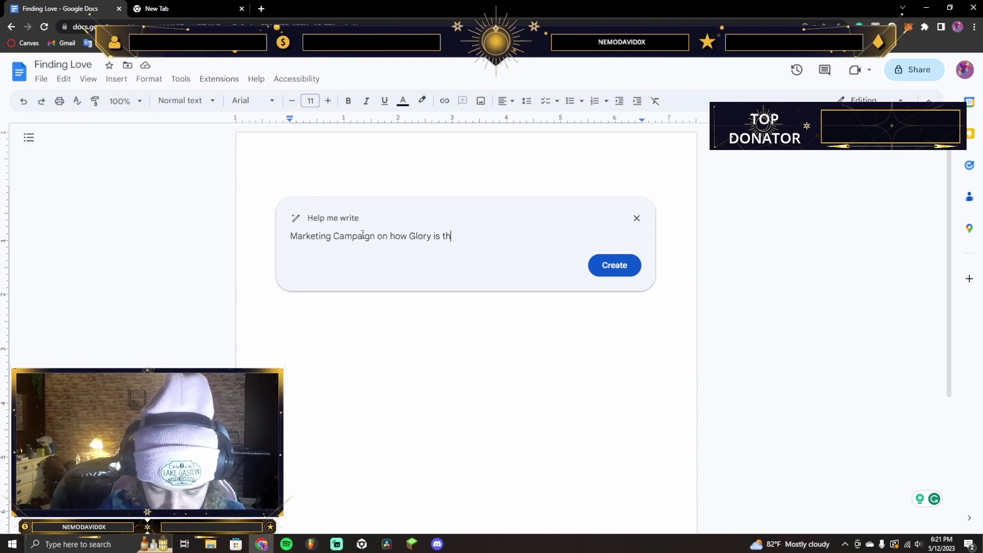
text(e best song ever by EDa)
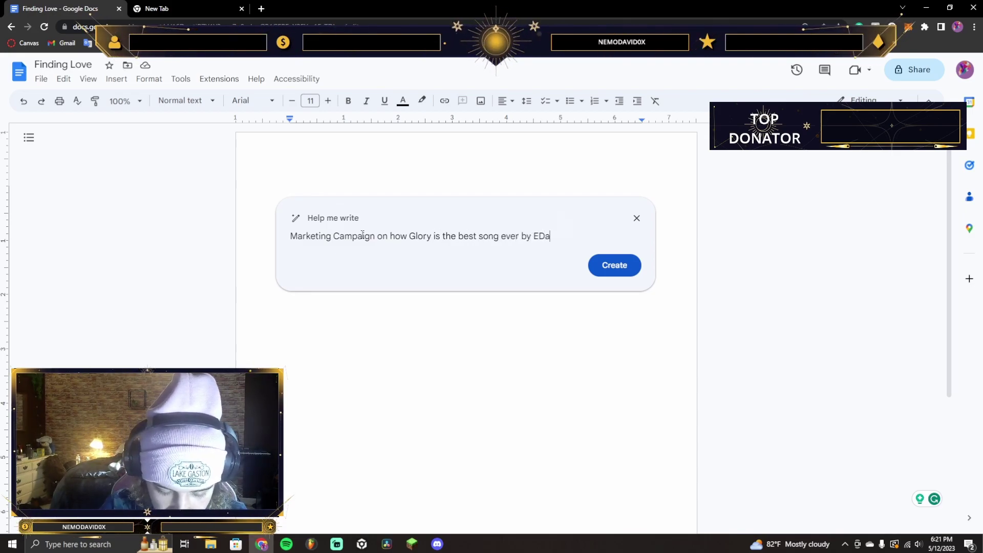
text(ddy)
key(Return)
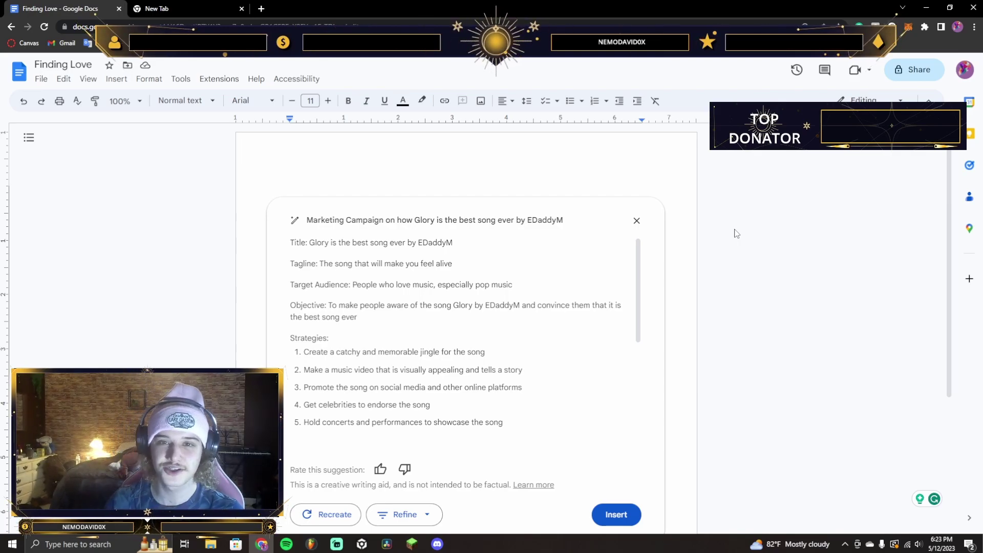
Discard the Glory campaign, generate an EDM concert setup guide, then discard that too
click(637, 220)
click(542, 375)
text(concert)
key(Return)
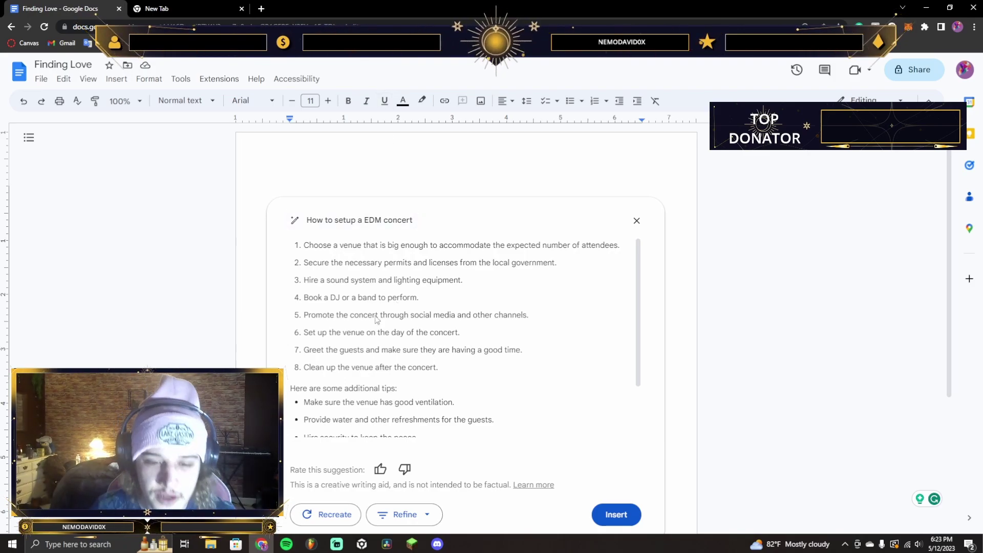
key(Escape)
click(543, 376)
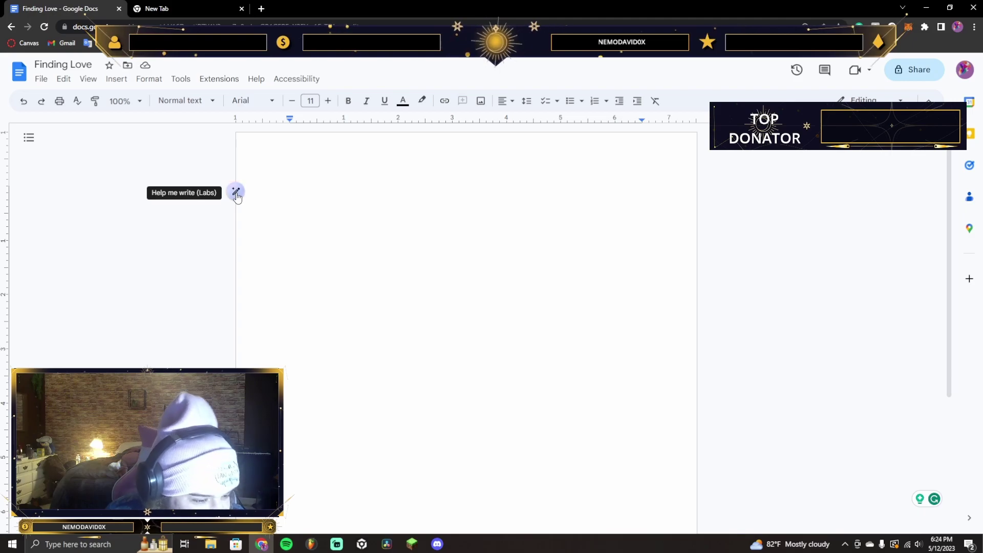
Generate an essay on Ronald McDonald with Help me write, read through it, and close it
click(236, 193)
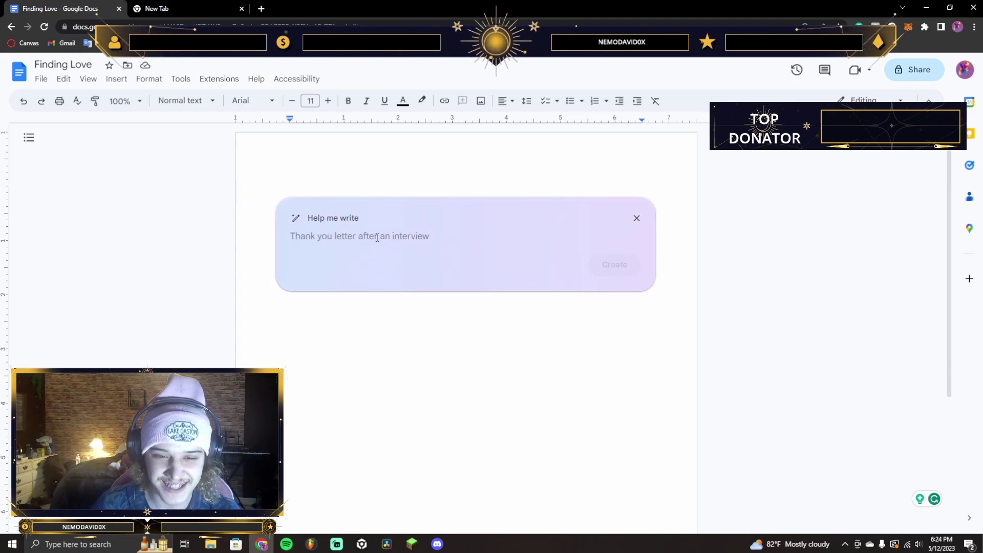
text(Write an essay on Ronald Mc'Donald)
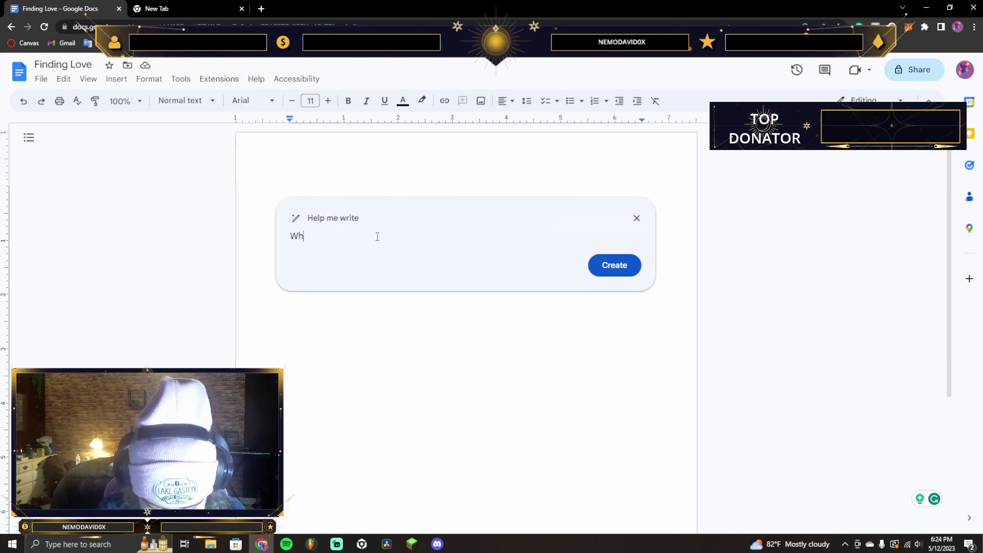
click(616, 267)
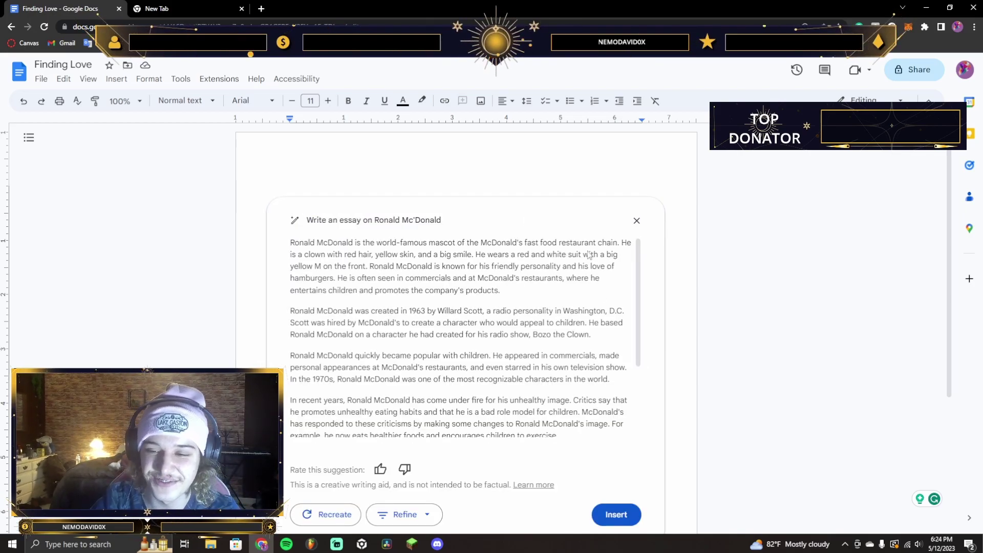
scroll(527, 259, down, 2)
scroll(509, 266, up, 2)
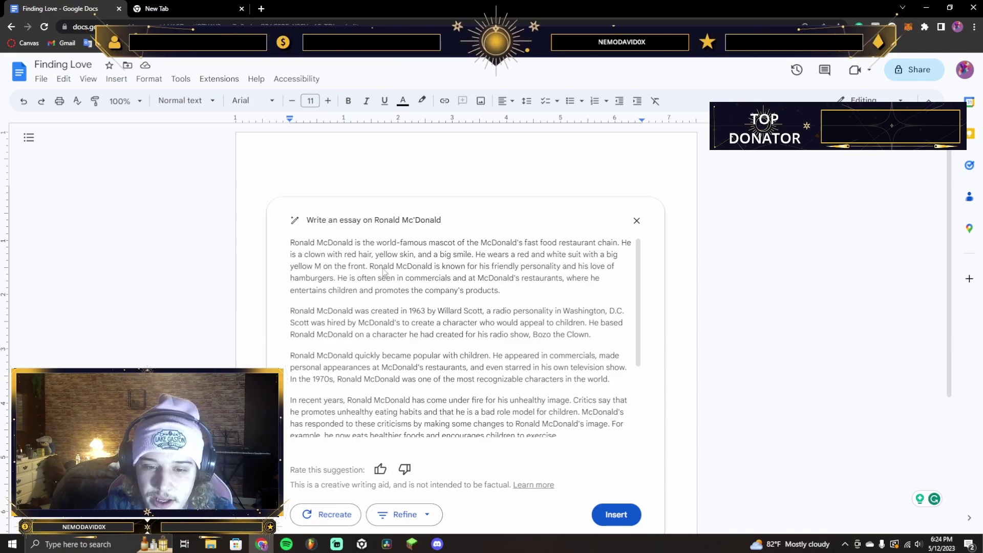
scroll(434, 294, down, 2)
scroll(435, 294, down, 1)
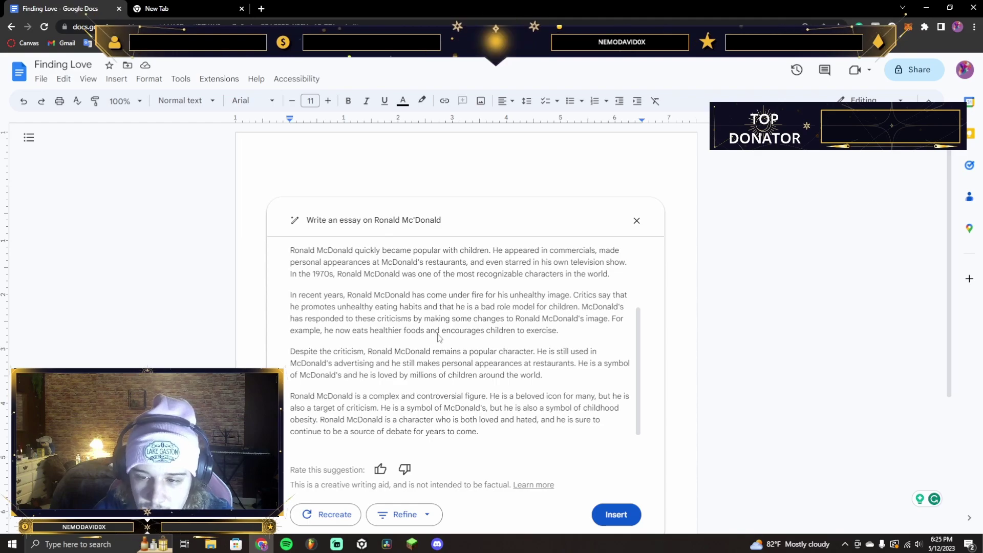
click(636, 221)
Discard the essay and enter a prompt to pitch the electronic pop song 'Glory' to a playlisting company
click(544, 377)
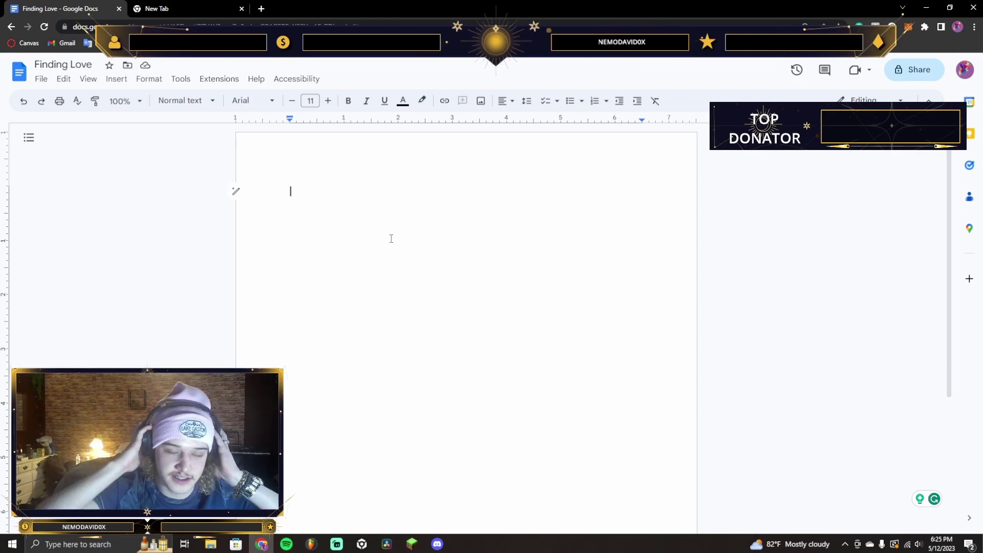
click(236, 191)
text(pitch a song)
key(ctrl+a)
text(pitch an electronic pop song named "Glory")
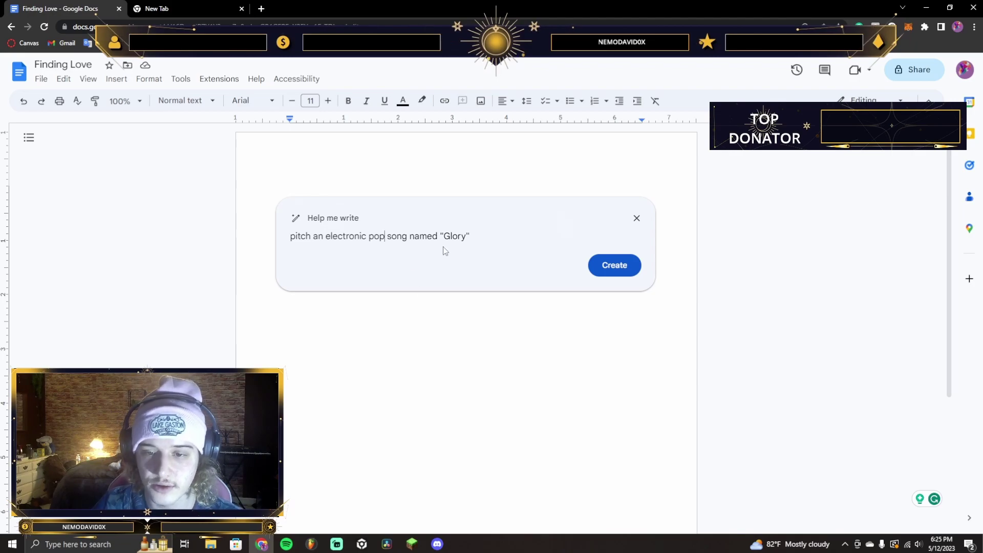
click(493, 237)
text(by )
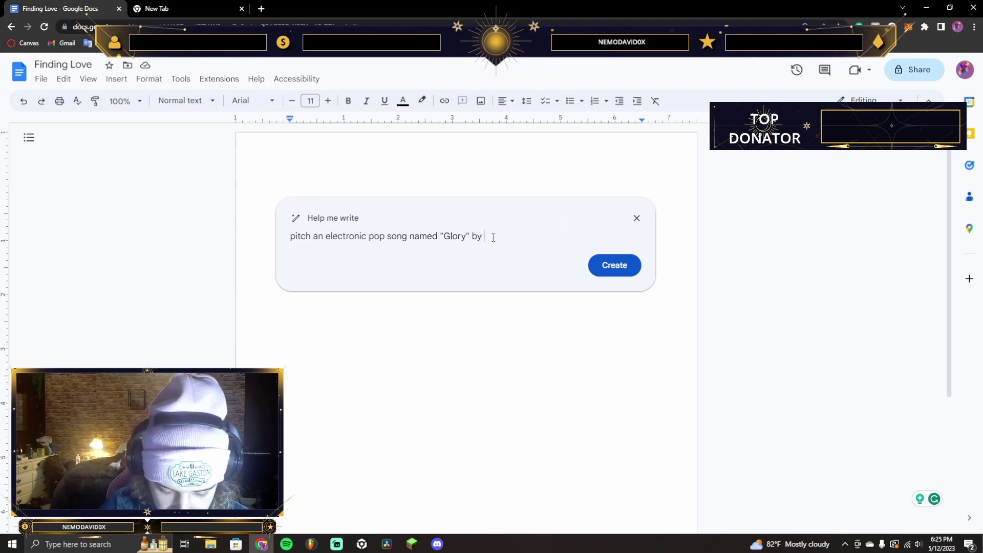
text(EDaddyM to a)
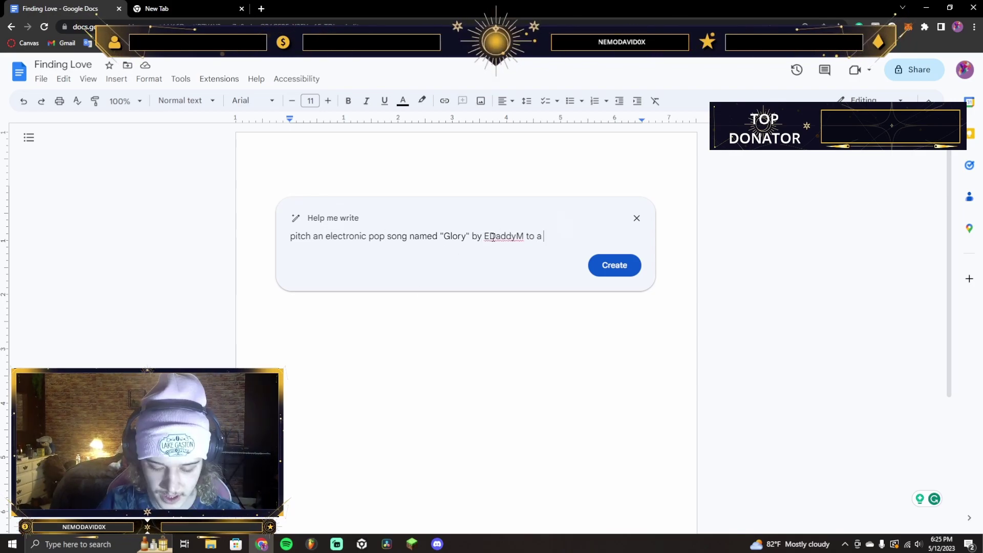
text( playlis)
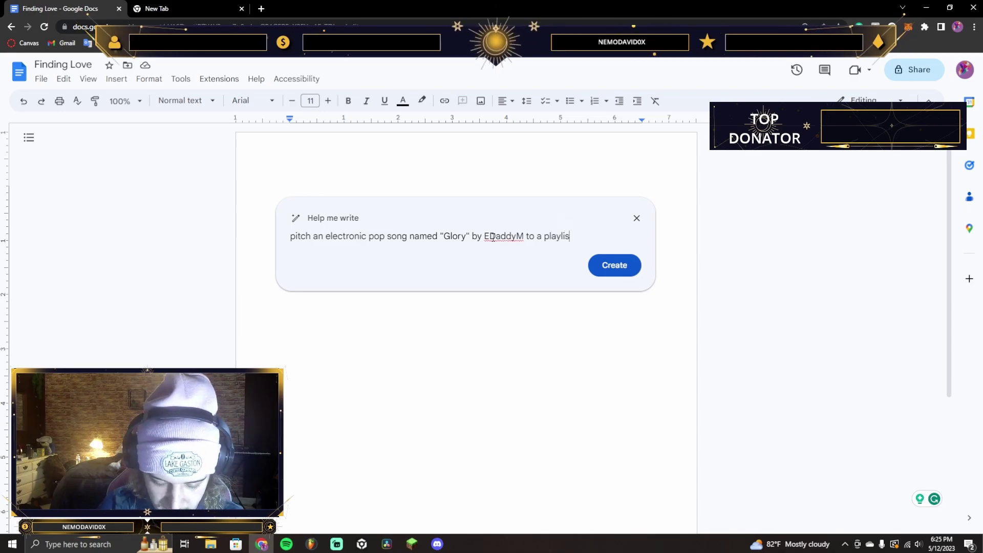
text(ting compan)
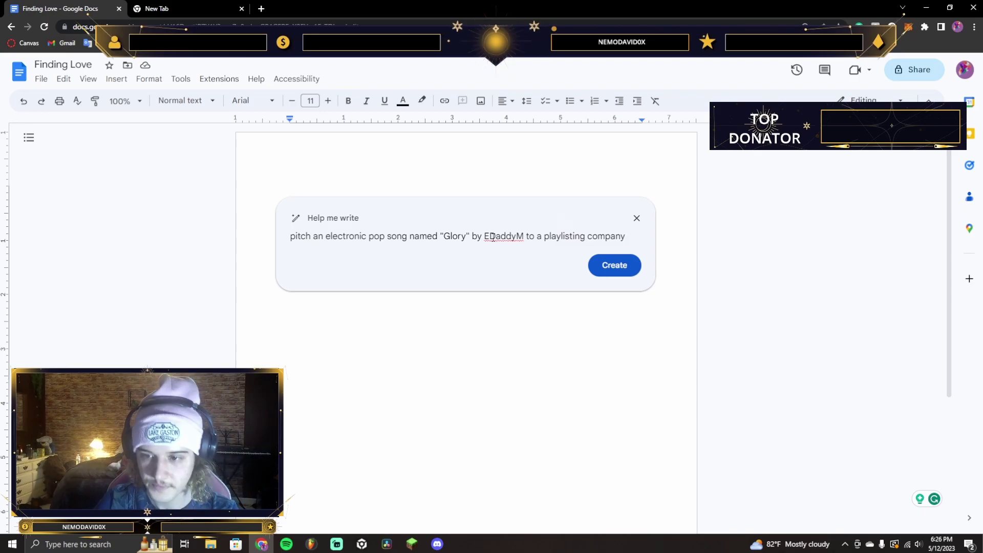
text(y)
Generate the Glory playlist pitch and highlight parts of its first bullet reason while reading
click(596, 267)
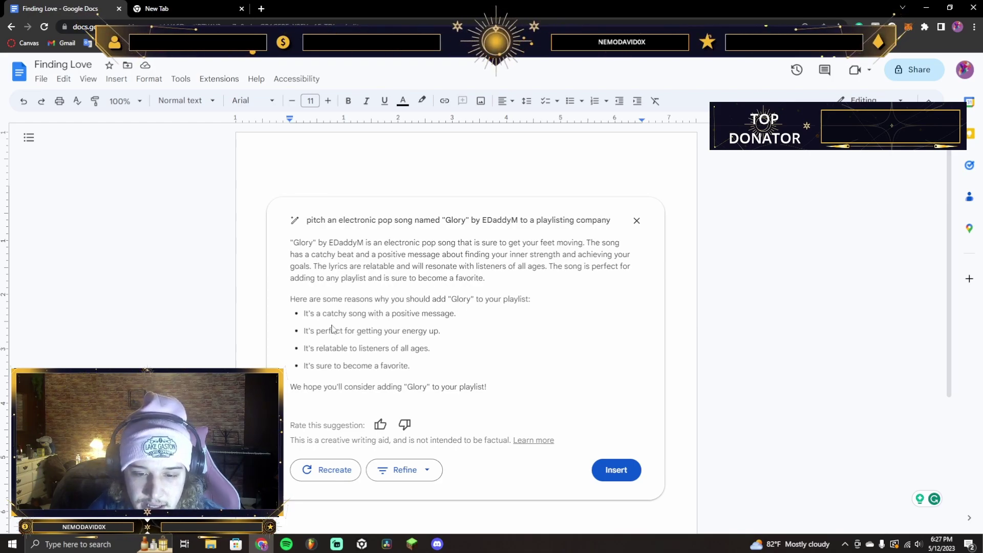
drag(313, 314, 461, 315)
click(461, 314)
drag(390, 314, 456, 315)
drag(339, 315, 316, 318)
click(316, 318)
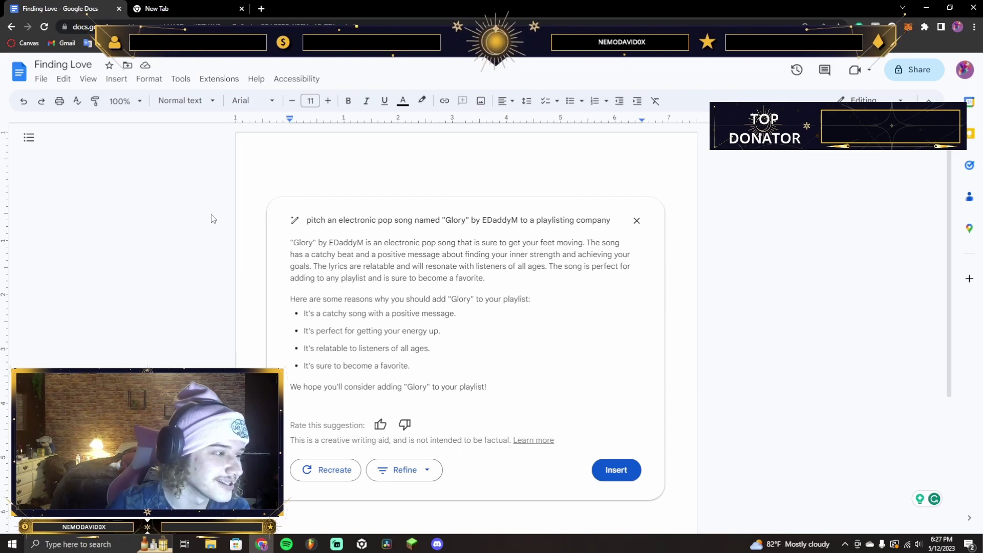
Generate a plan for promoting the EDM album Struggles to millions on YouTube and review its tips
click(637, 220)
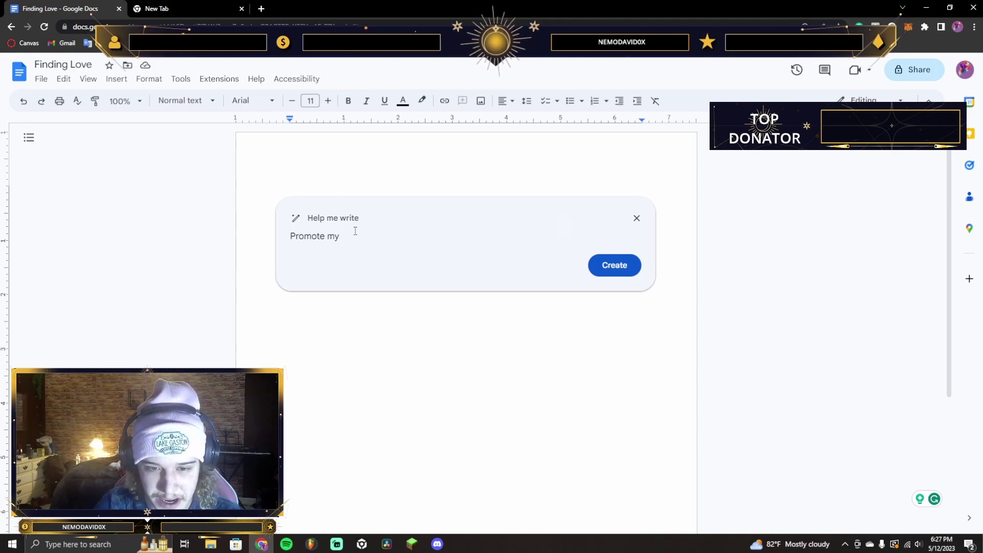
text(album St)
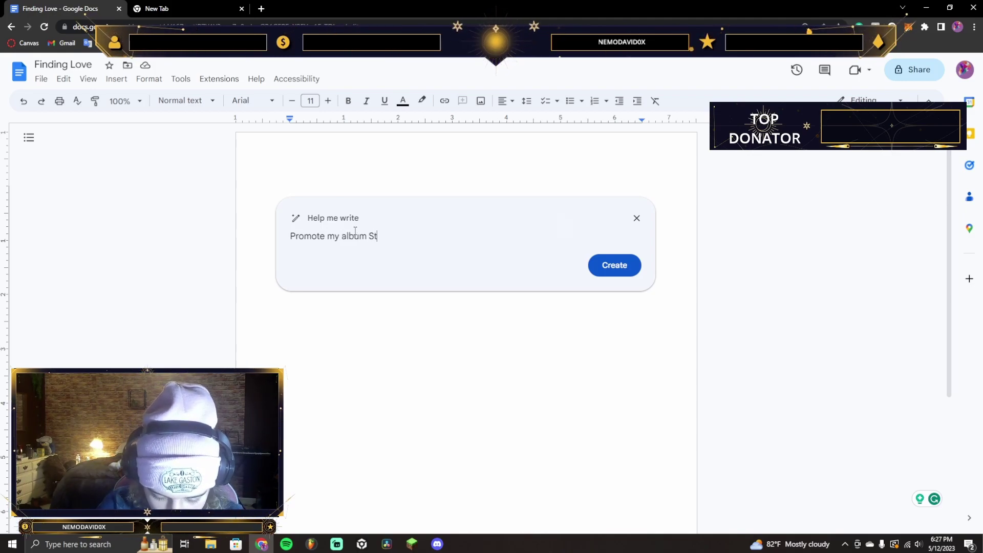
text(ruggles to millions of people on YouTube)
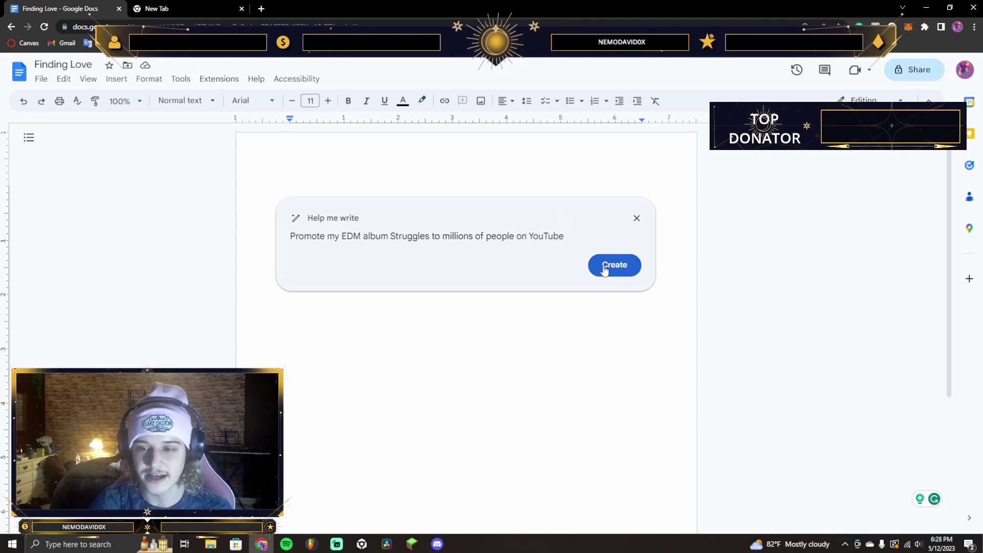
click(604, 270)
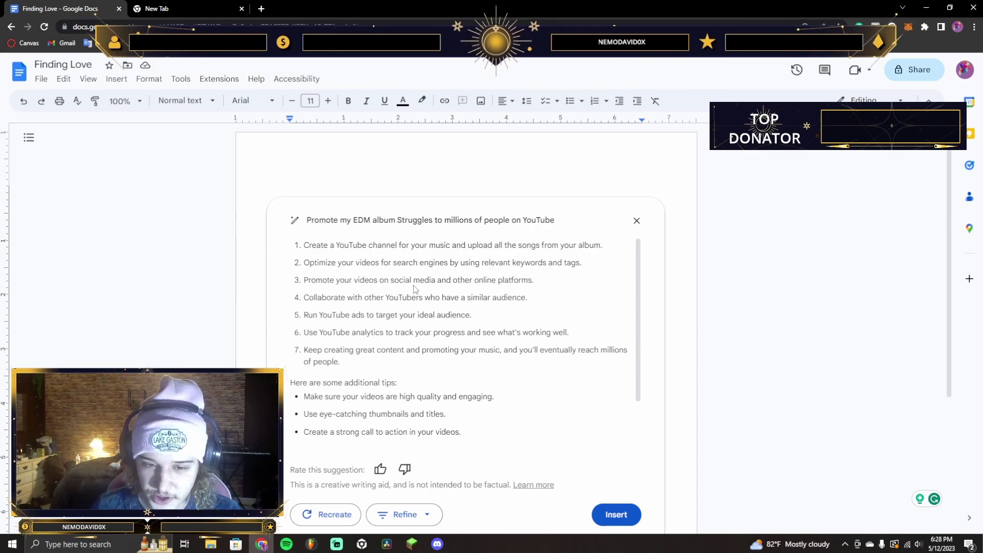
scroll(352, 354, down, 1)
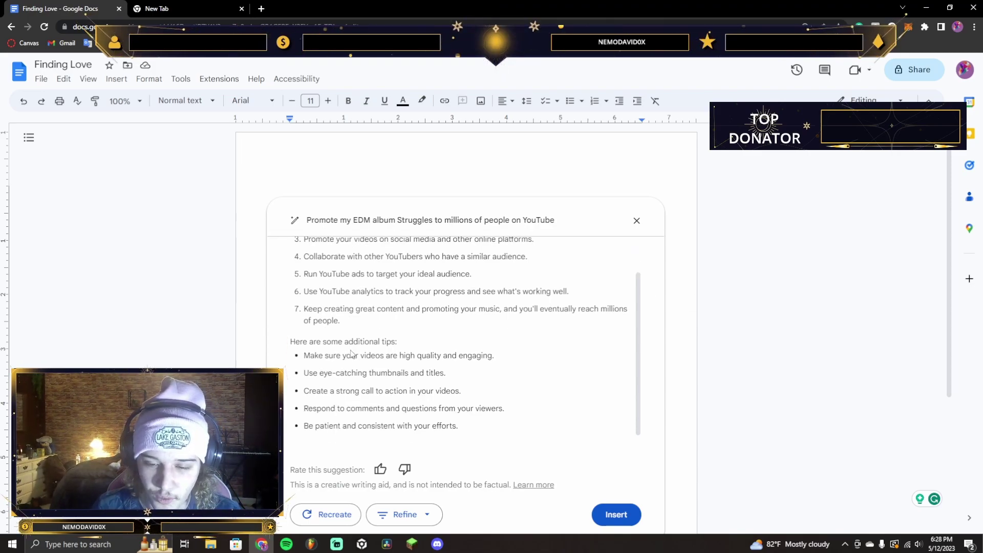
scroll(351, 354, up, 1)
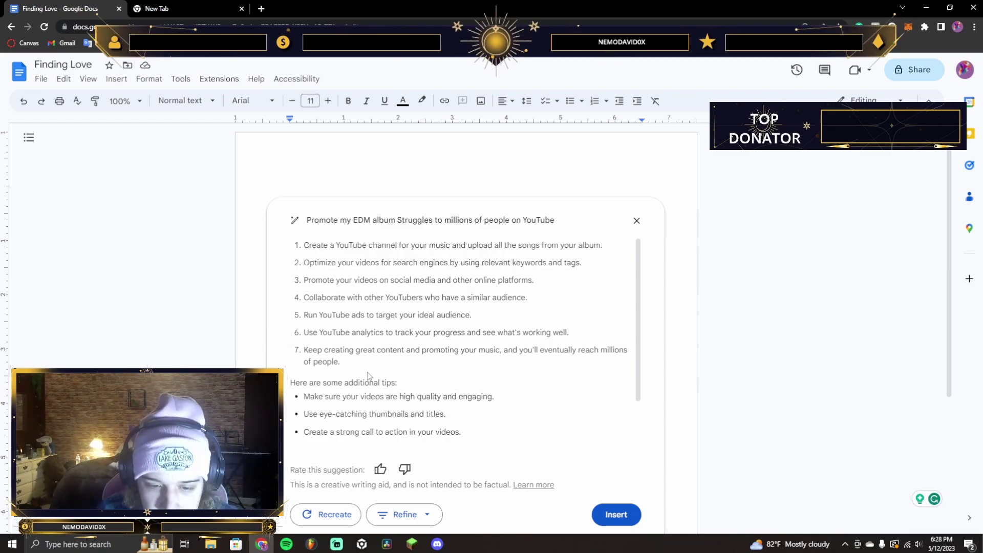
scroll(354, 378, down, 1)
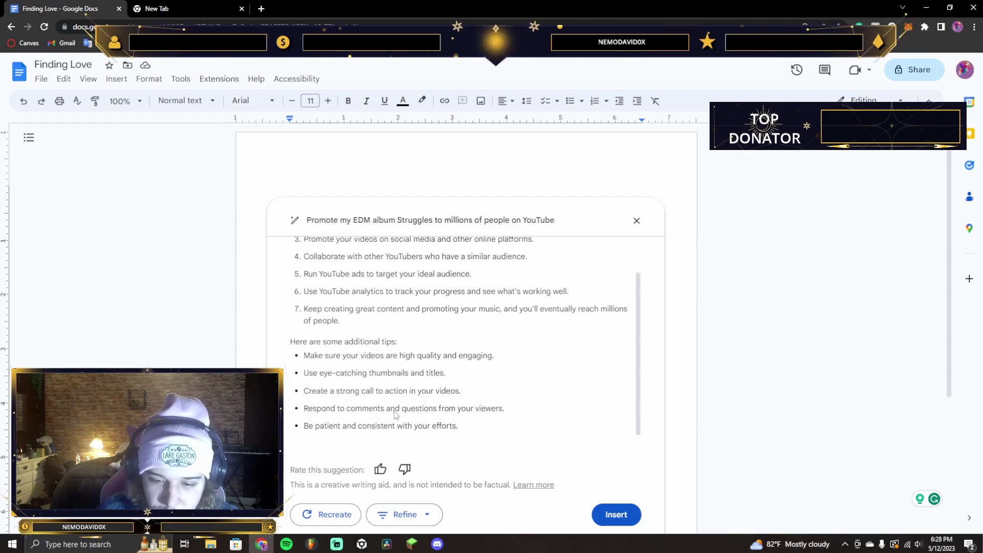
scroll(451, 410, up, 3)
Discard the Struggles promotion plan, then open and close an empty Help me write prompt
click(637, 220)
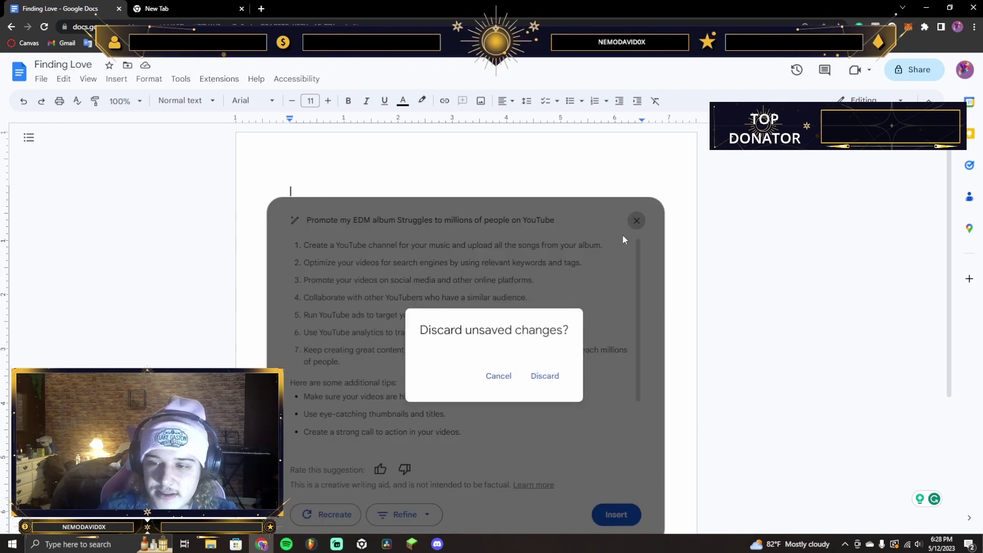
click(534, 378)
click(236, 191)
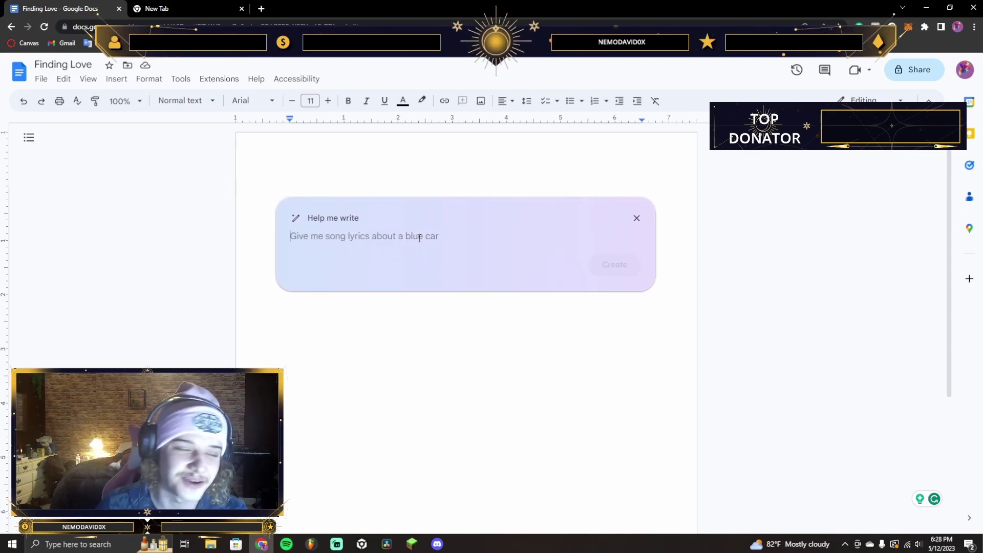
click(640, 217)
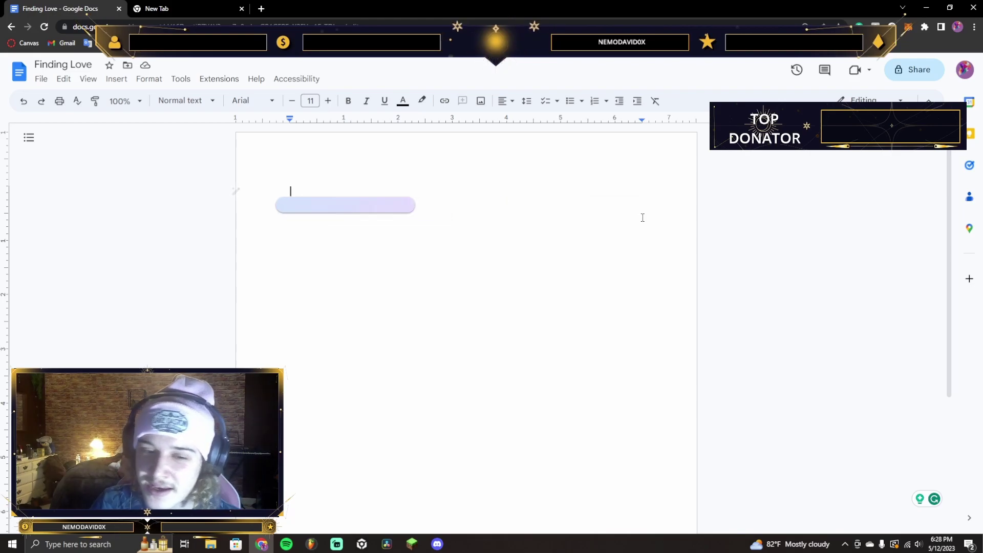